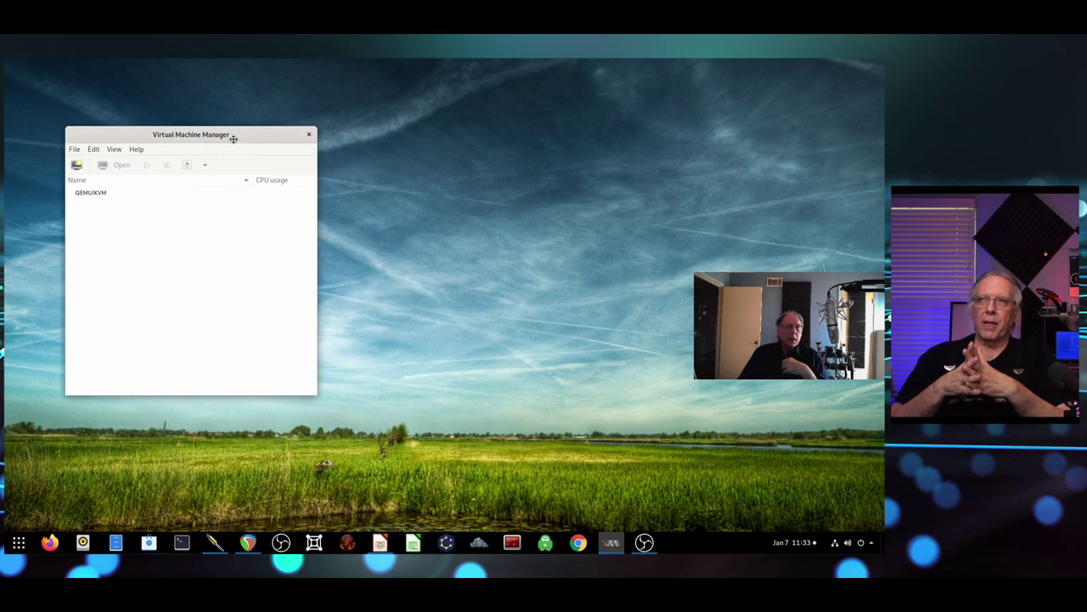
Move the Virtual Machine Manager window toward the screen centre and start a new virtual machine
left_click_drag(232, 139, 452, 121)
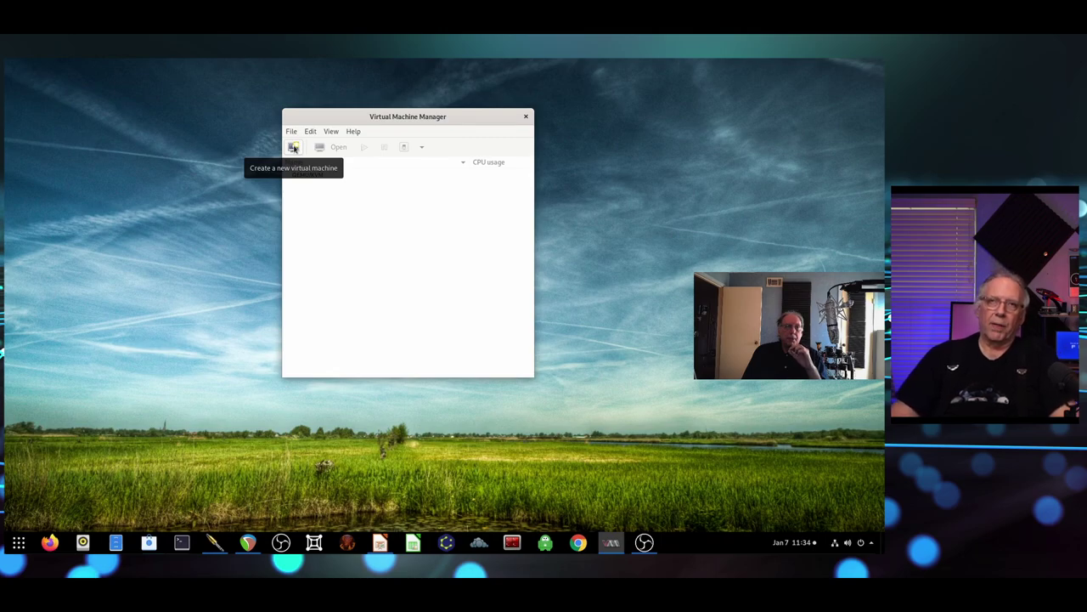
left_click(294, 148)
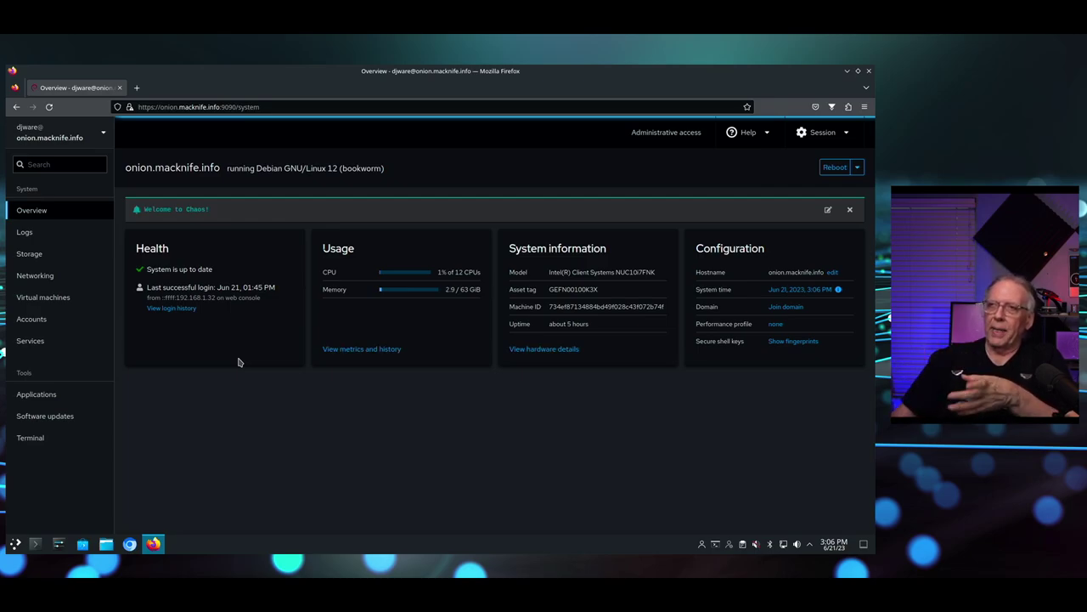
Show the Virtual machines page with the shut-off debian11, rocky9 and silverblue38 VMs
left_click(61, 301)
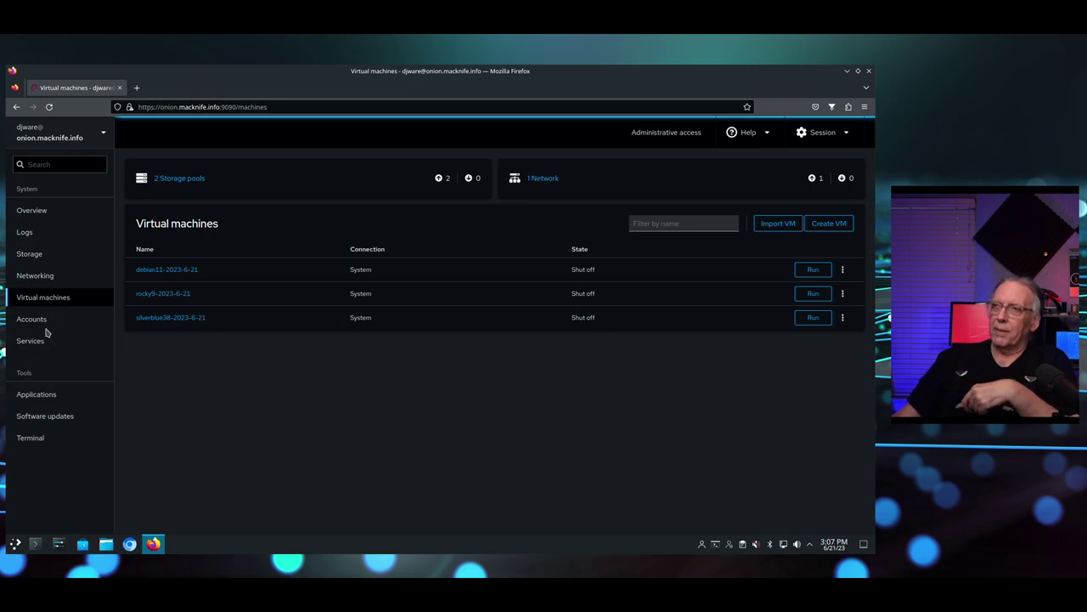
Go to the Storage pools page (default and spool) and begin creating a new storage pool
left_click(180, 180)
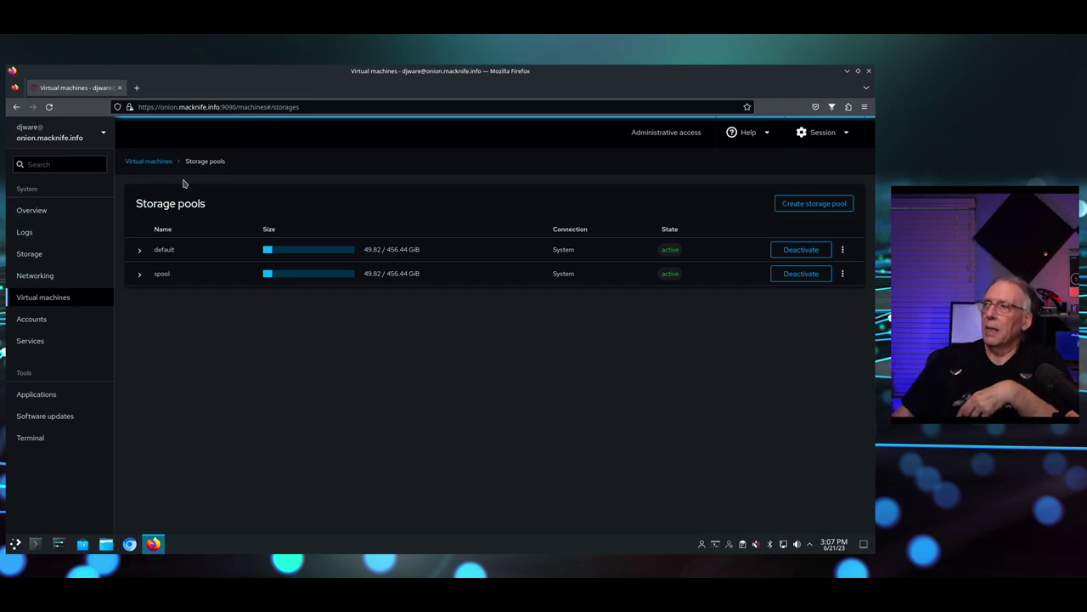
left_click(790, 206)
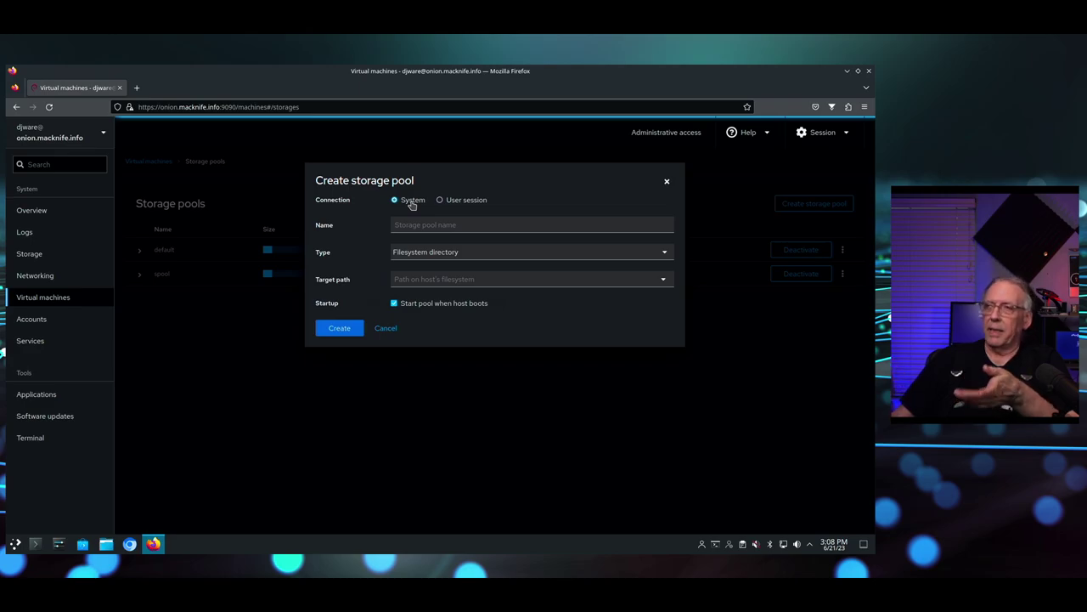
Switch the pool connection to User session and back to System, then browse the pool types
left_click(448, 202)
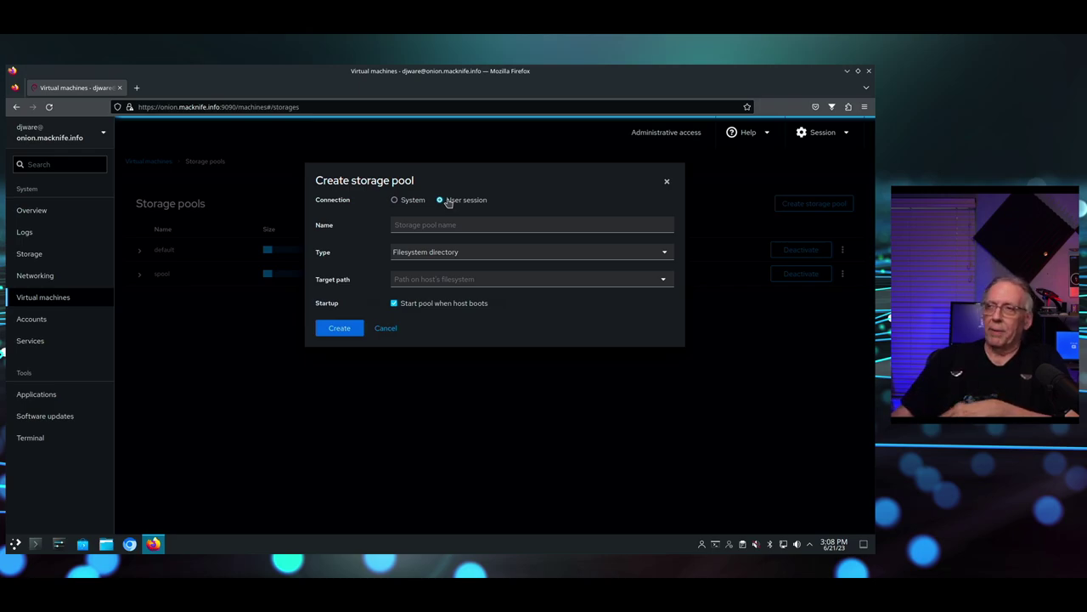
left_click(400, 205)
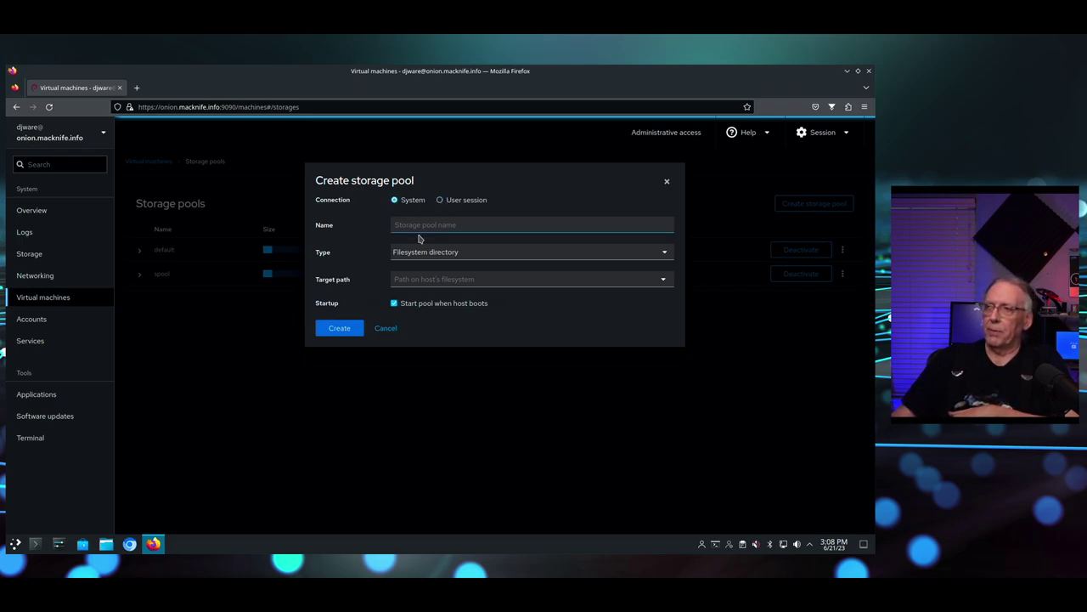
left_click(413, 227)
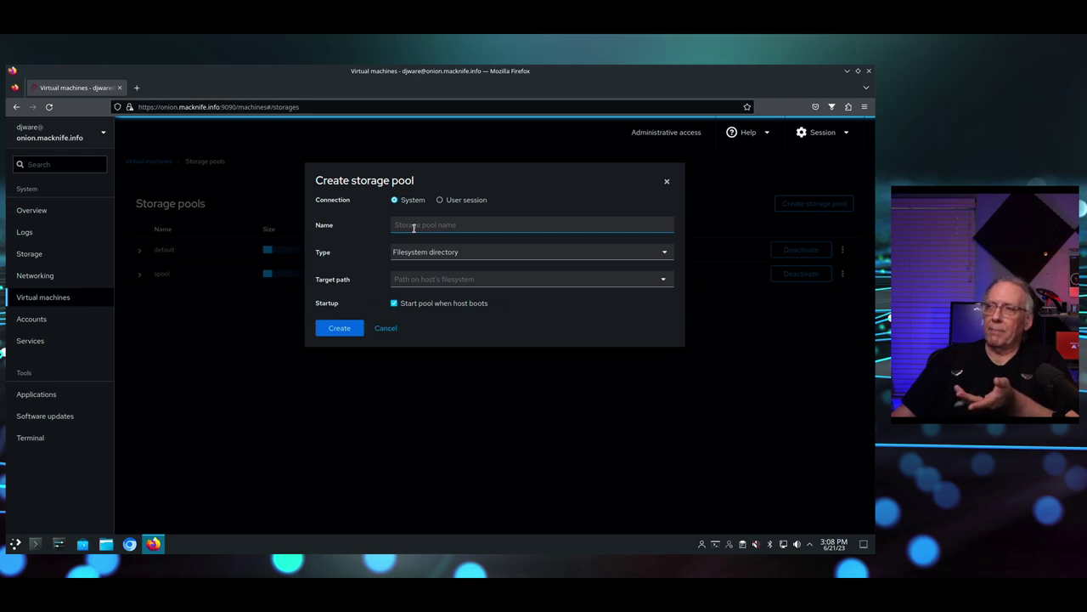
left_click(427, 253)
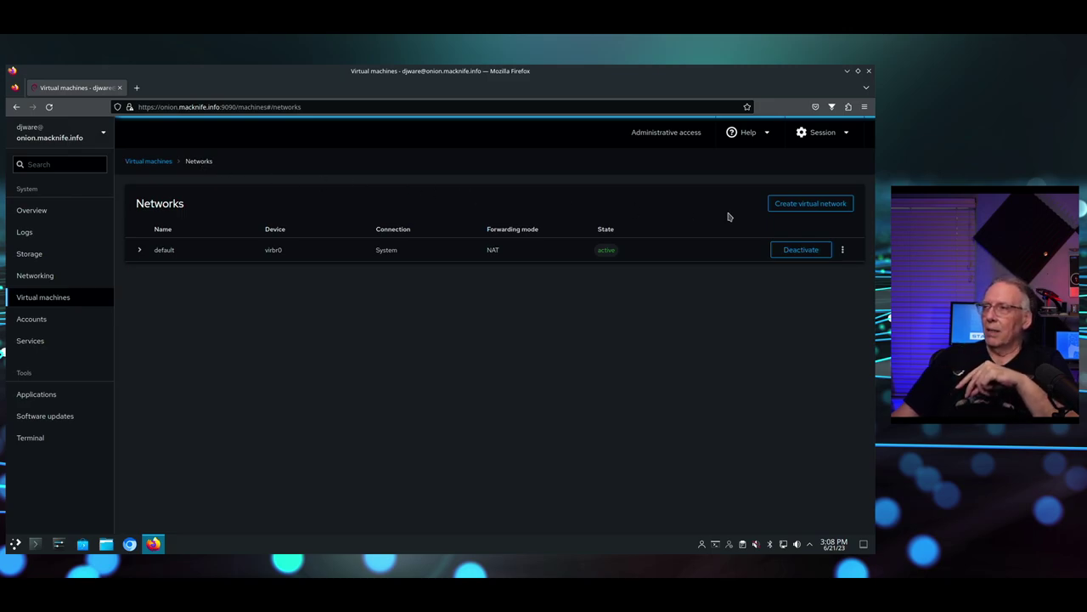
Review a new virtual network's options, keeping NAT forwarding, Automatic device and IPv4-only addressing
left_click(800, 208)
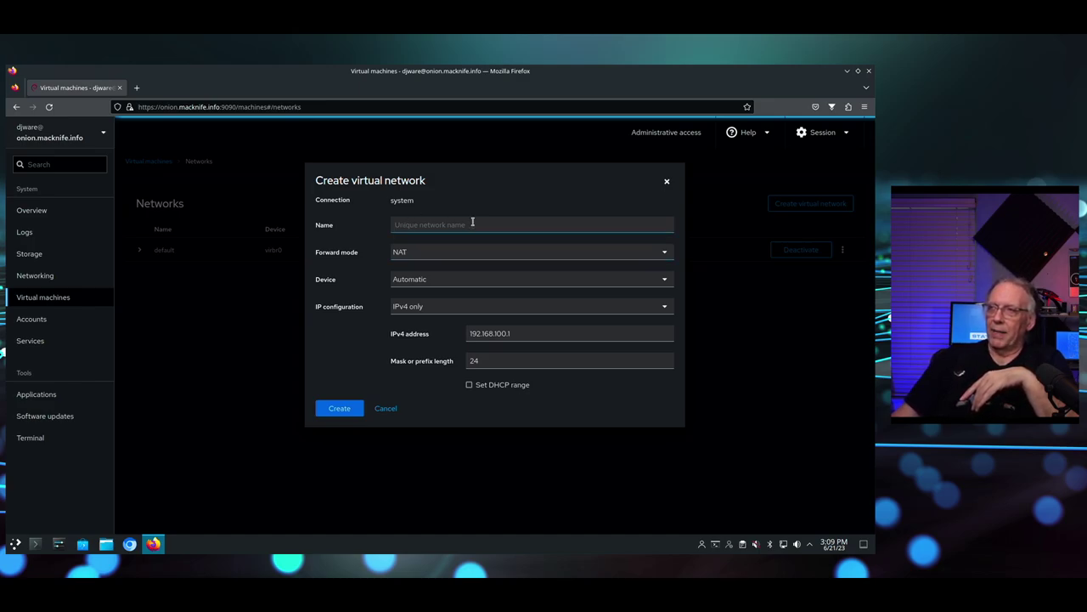
left_click(446, 251)
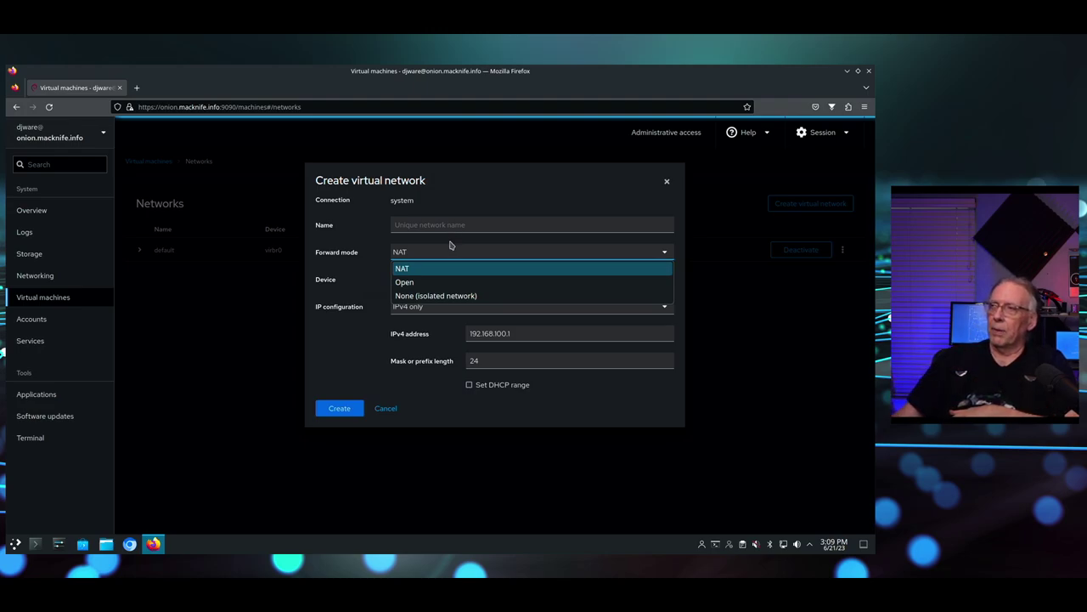
left_click(481, 143)
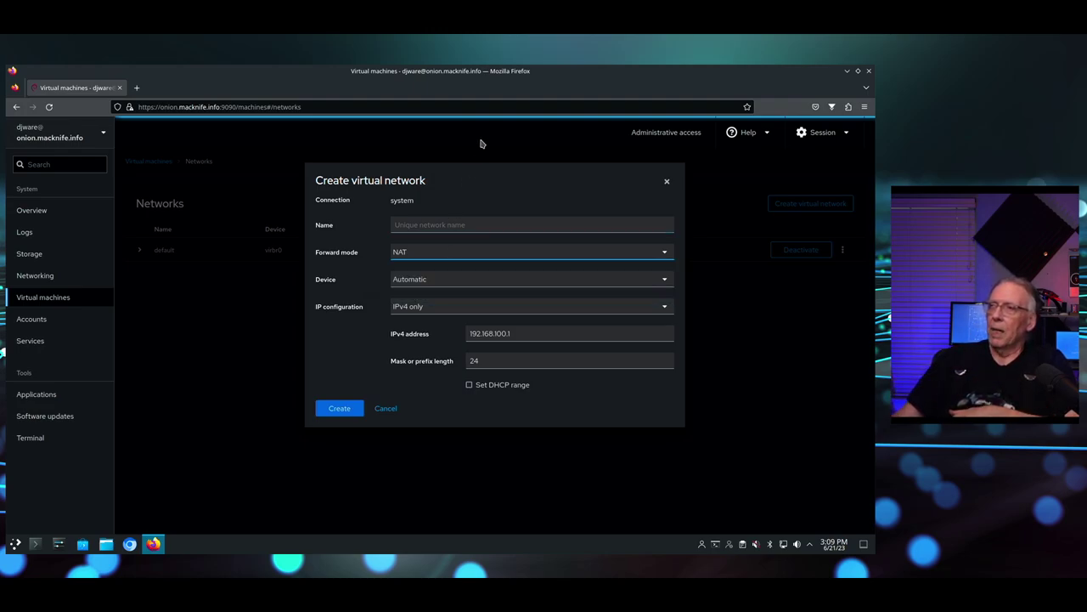
left_click(450, 283)
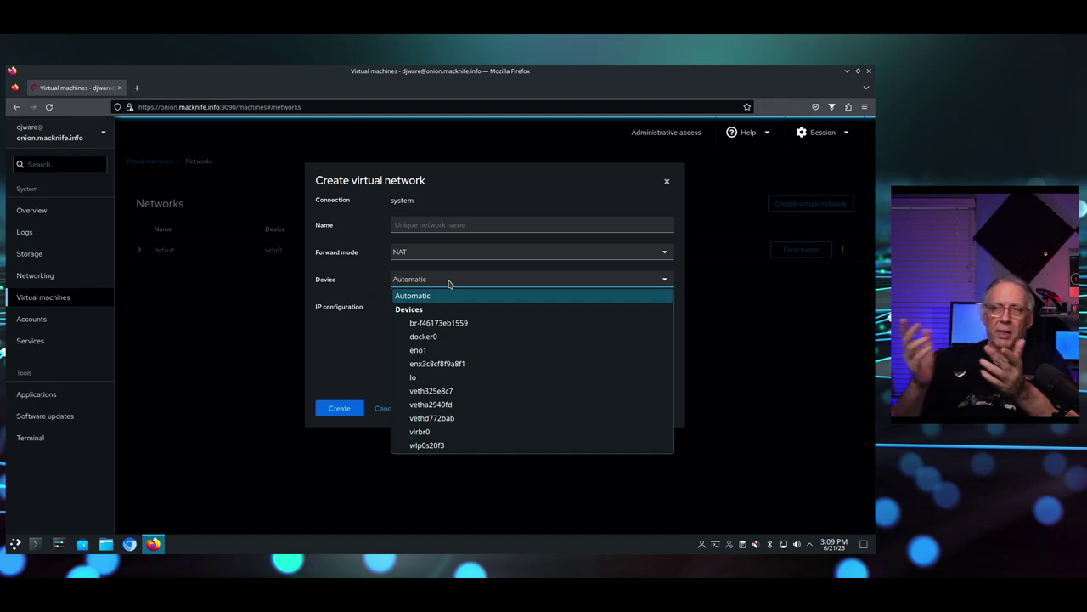
left_click(707, 304)
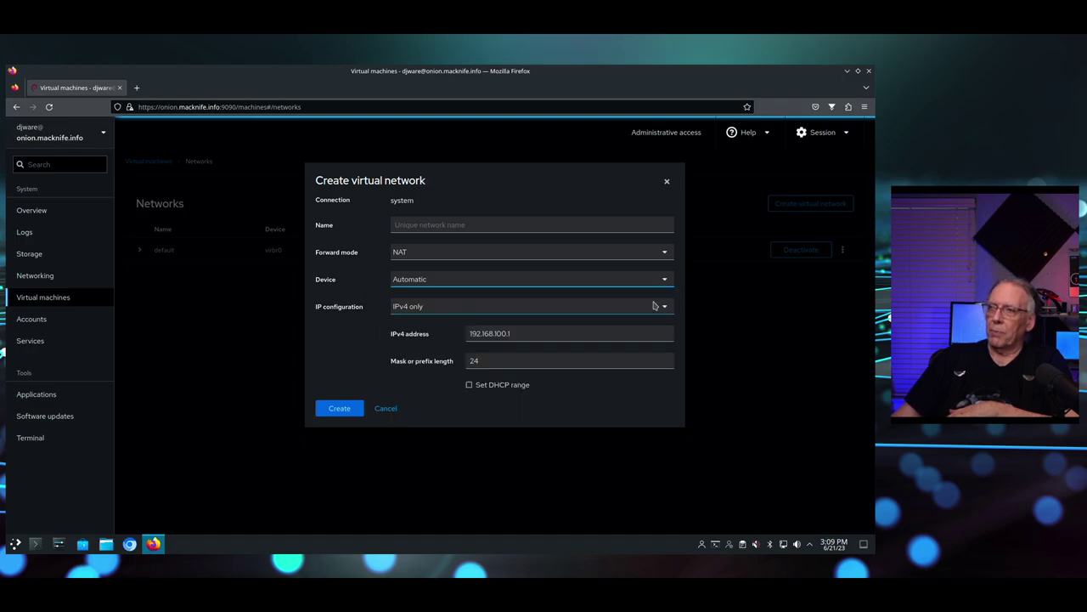
left_click(433, 307)
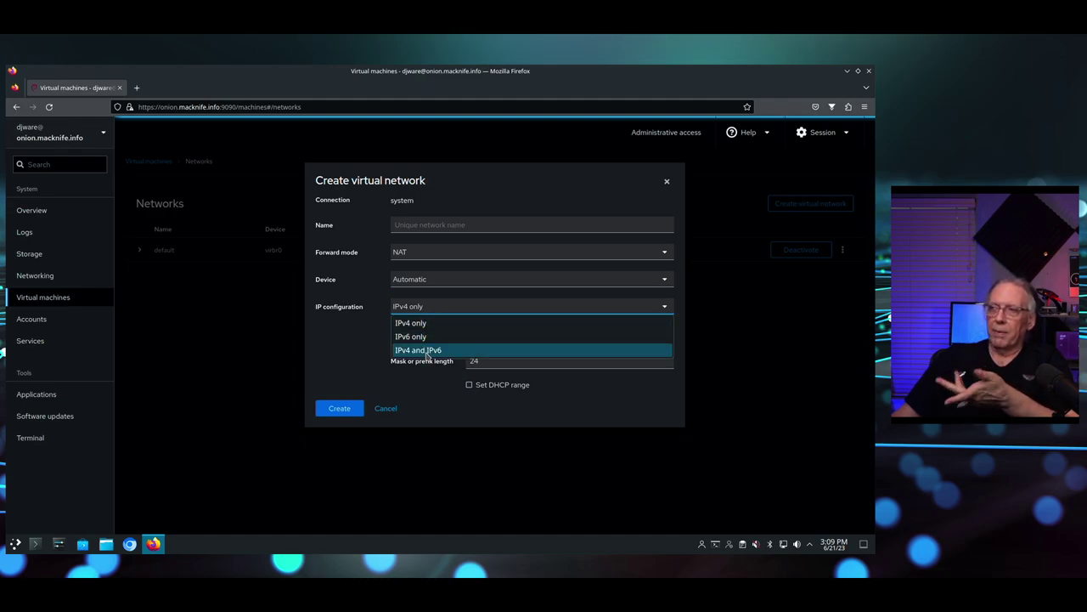
left_click(716, 308)
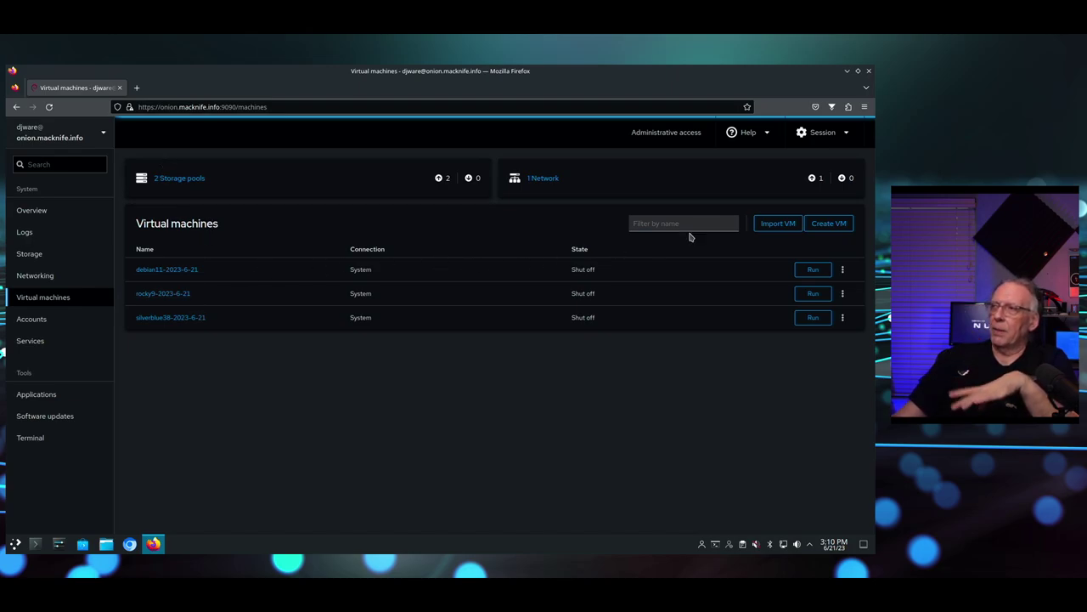
Start importing a virtual machine and browse the disk image paths without picking a file
left_click(785, 223)
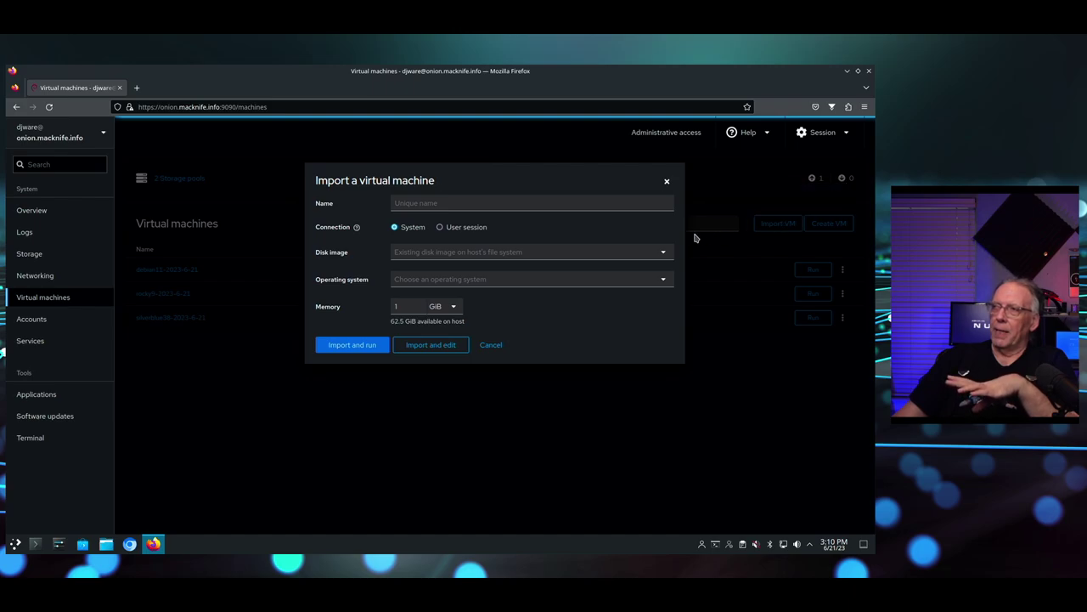
left_click(514, 254)
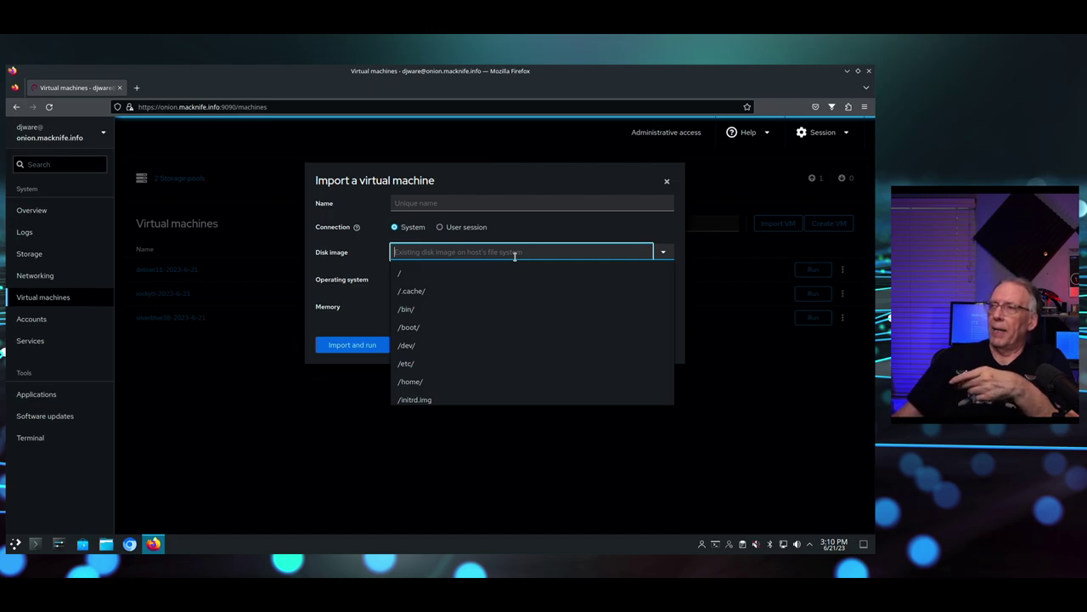
left_click(709, 283)
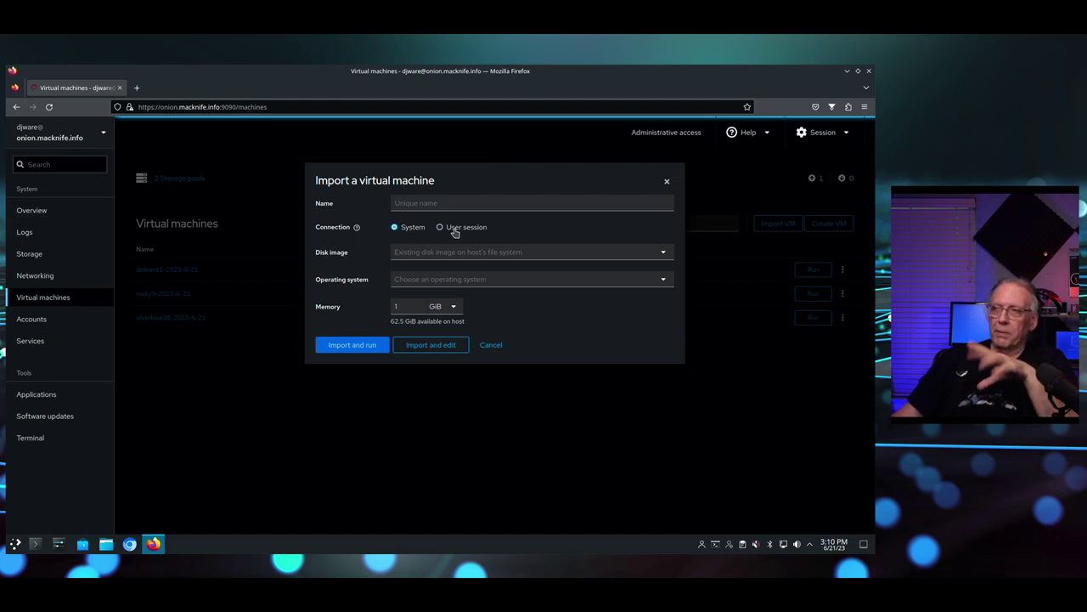
Scroll through the operating system list without choosing one, then dismiss the import dialog
left_click(434, 281)
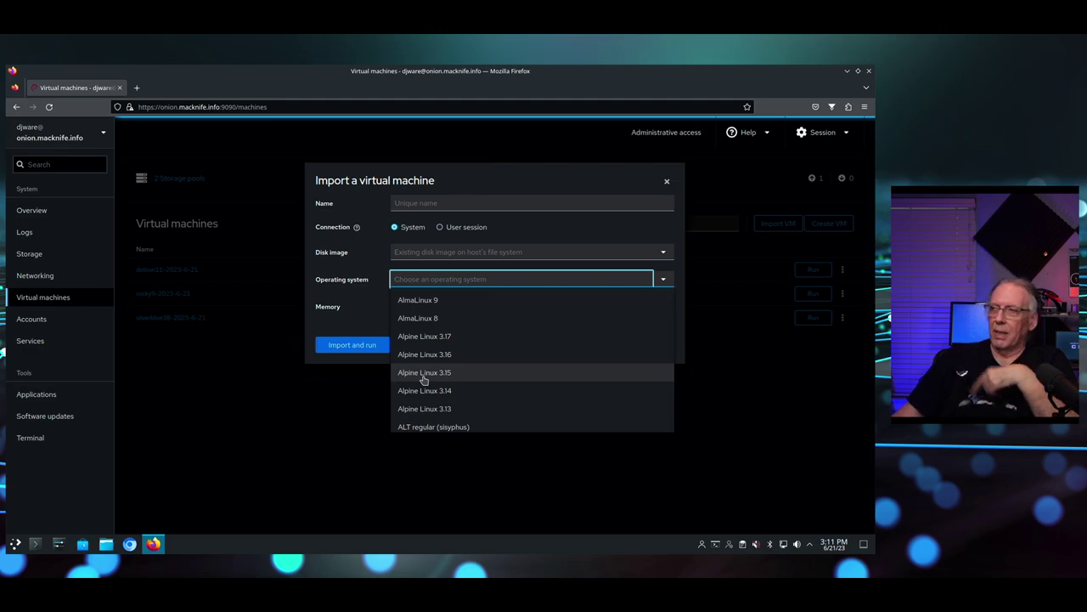
scroll(438, 319, "down", 4)
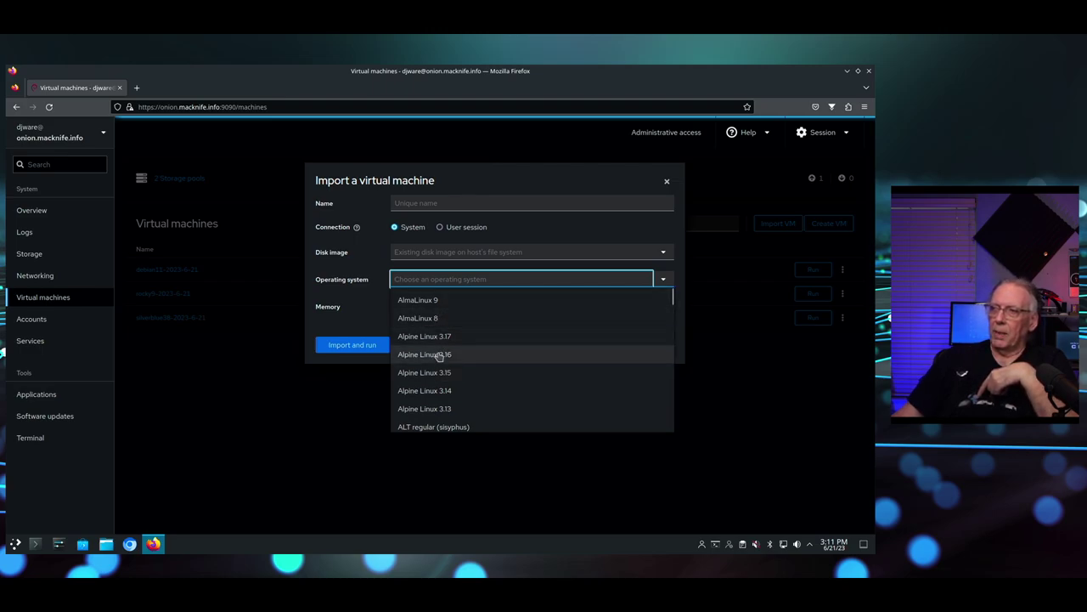
scroll(438, 355, "down", 10)
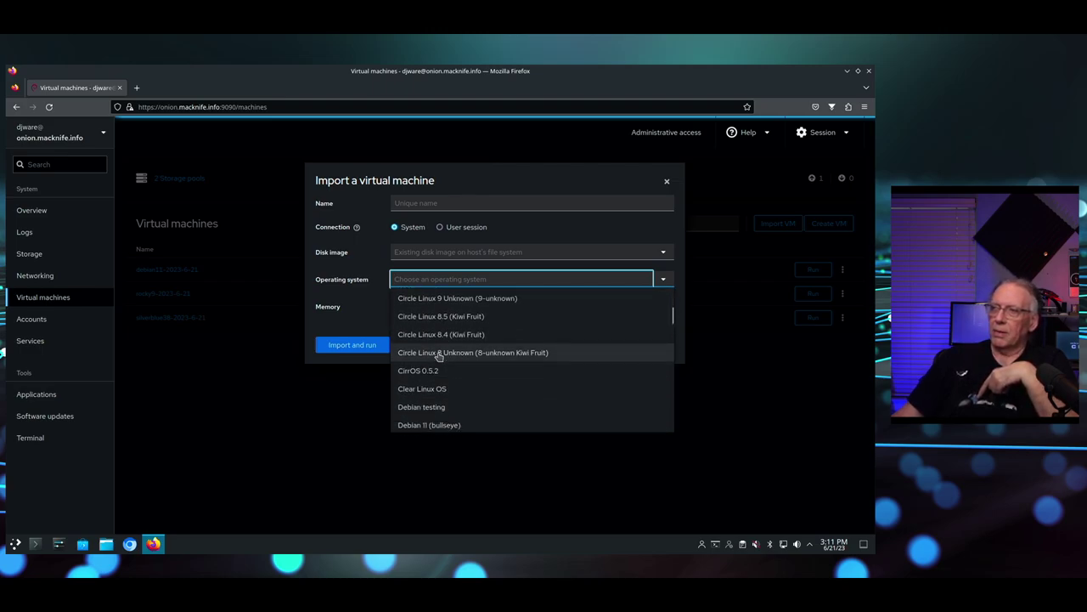
scroll(438, 355, "down", 10)
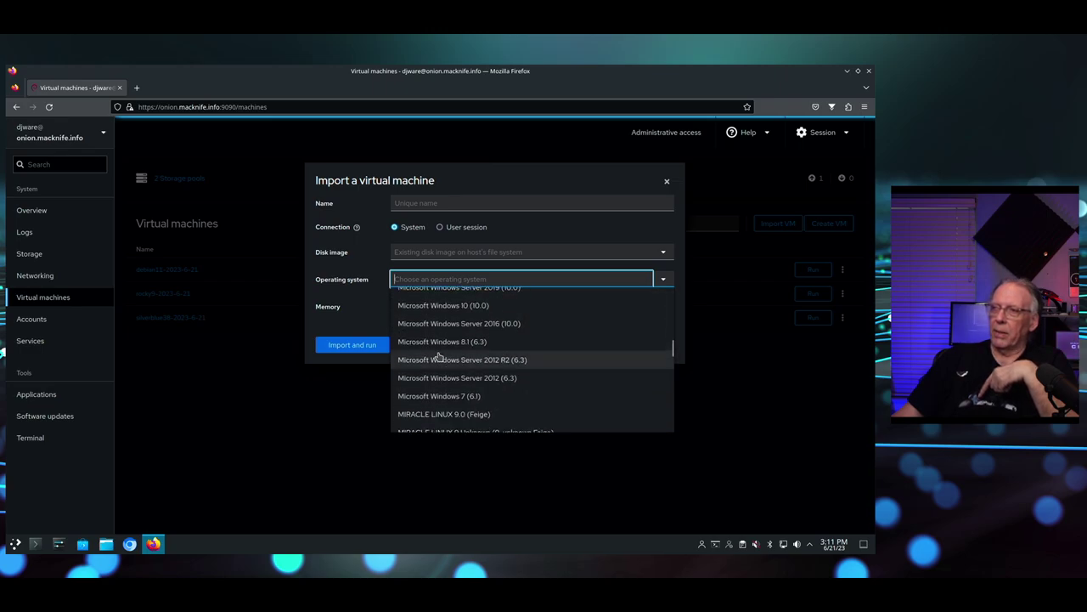
scroll(438, 356, "down", 10)
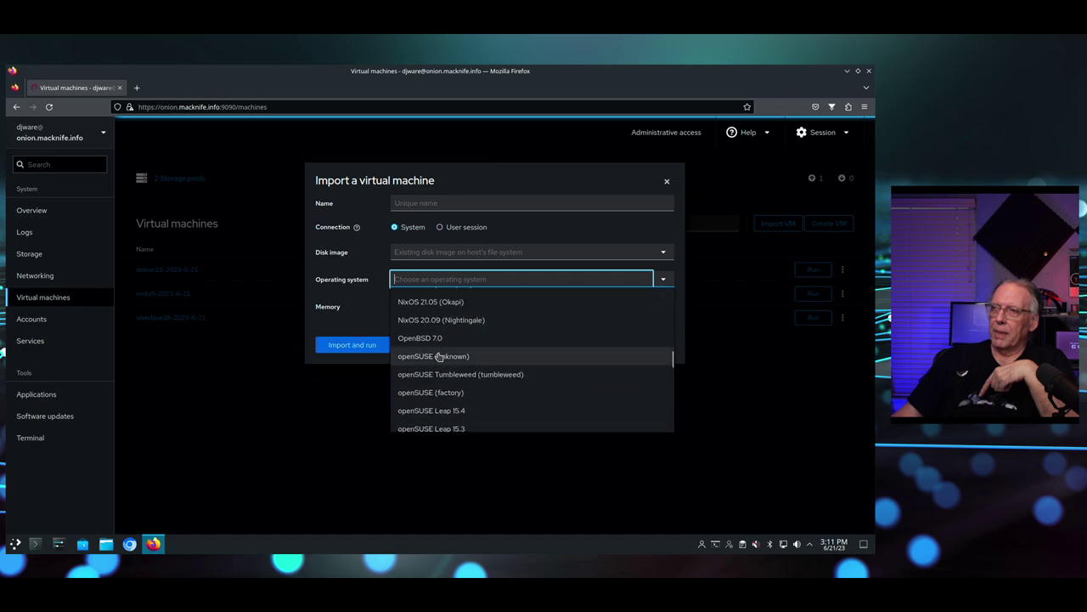
scroll(438, 355, "up", 5)
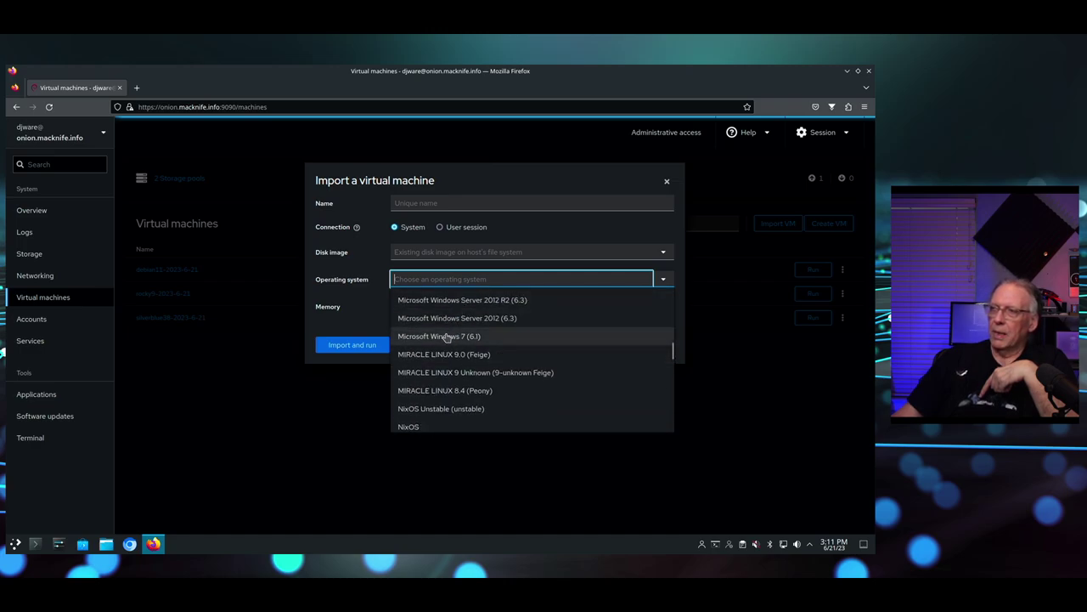
scroll(438, 356, "up", 3)
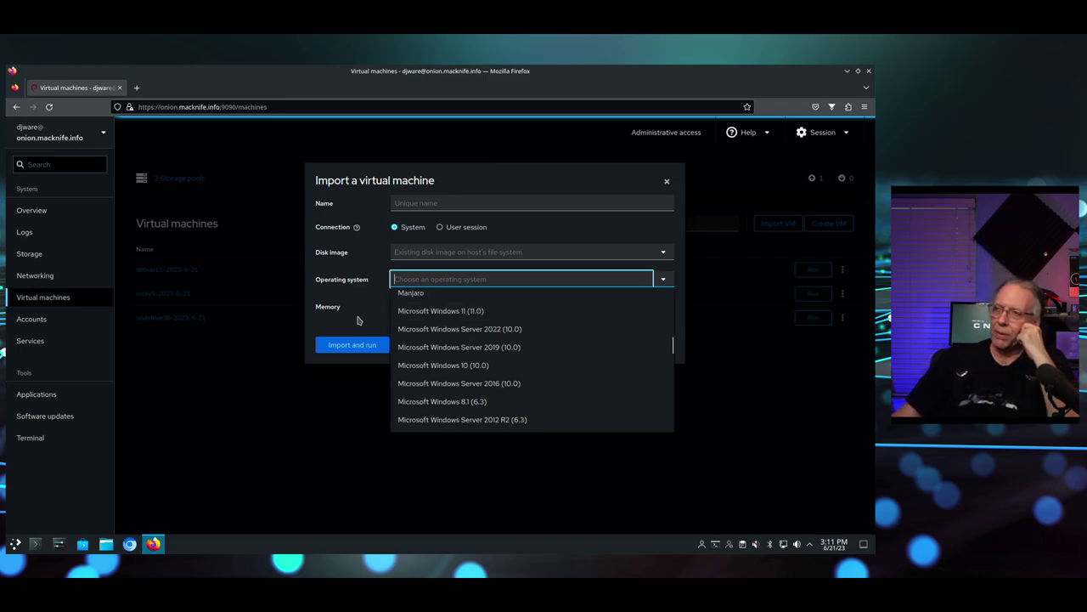
left_click(357, 320)
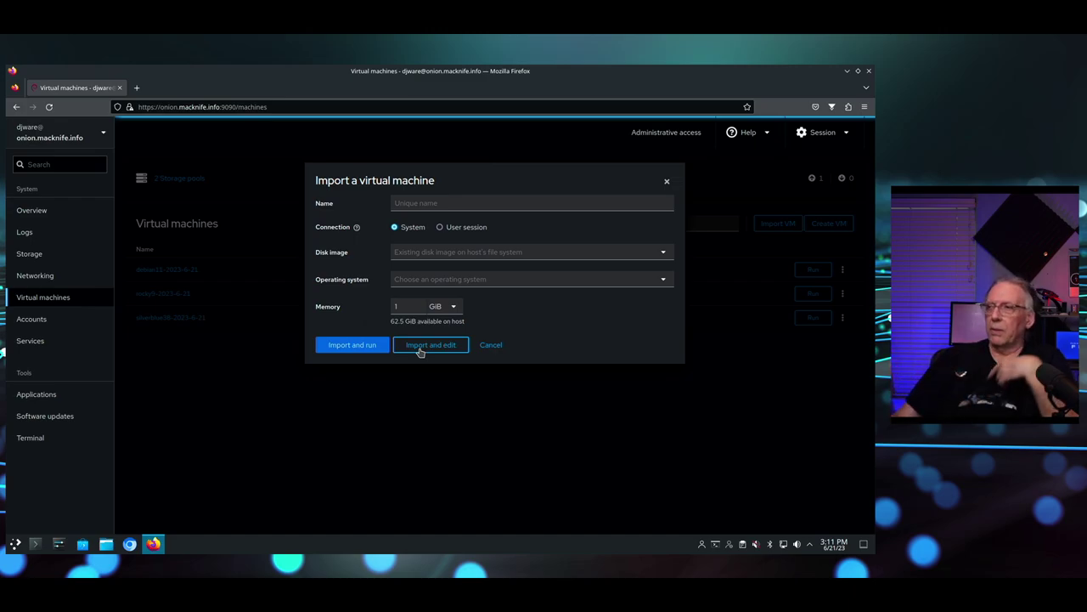
left_click(667, 183)
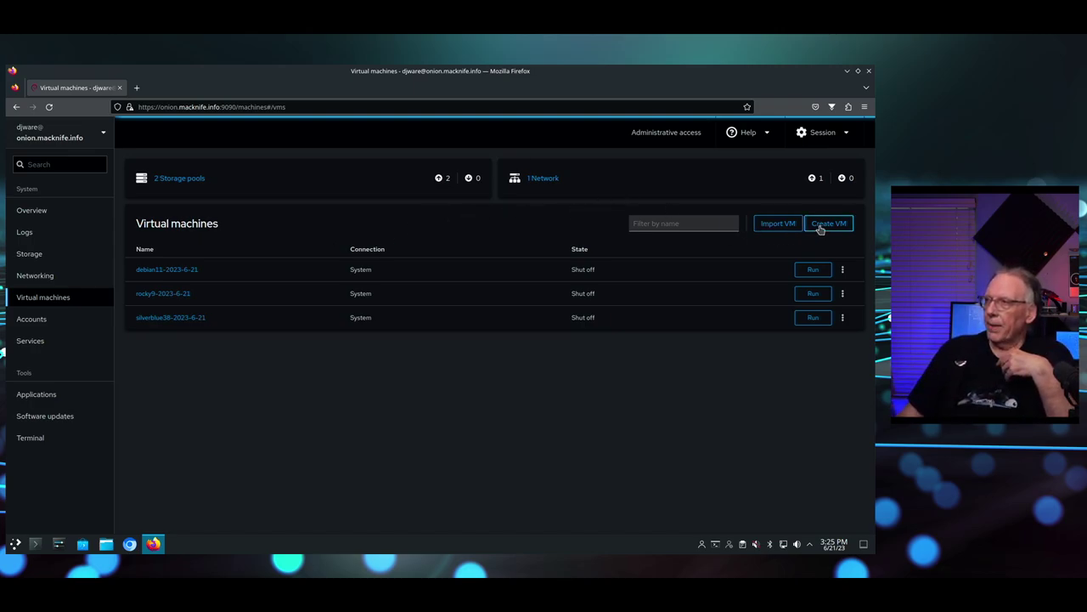
Create and run an AlmaLinux 9 VM with 32 GiB storage and 4 GiB memory, then view its details
left_click(823, 224)
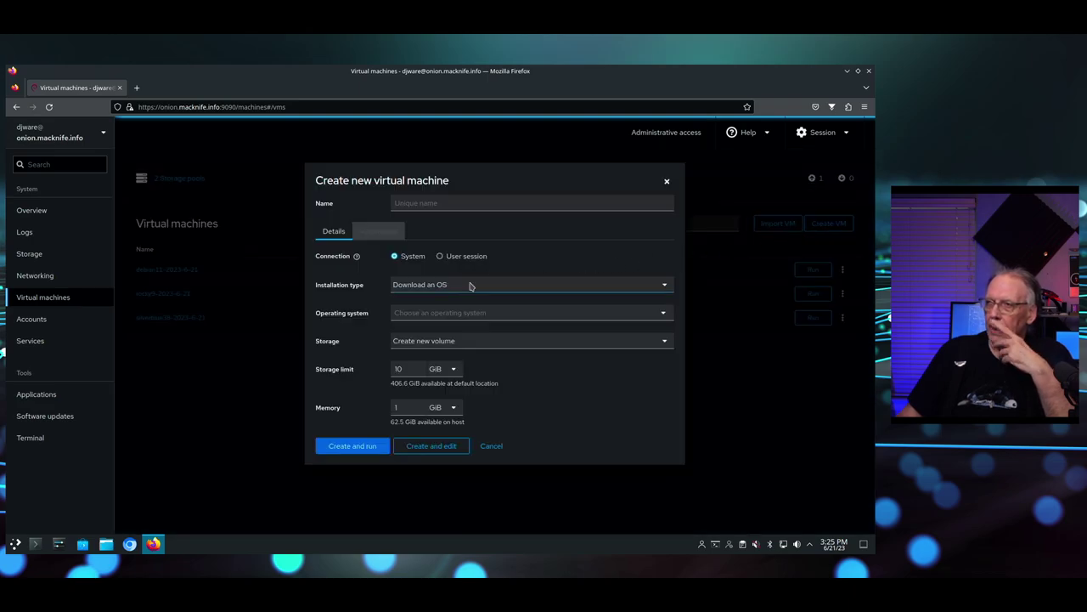
left_click(450, 315)
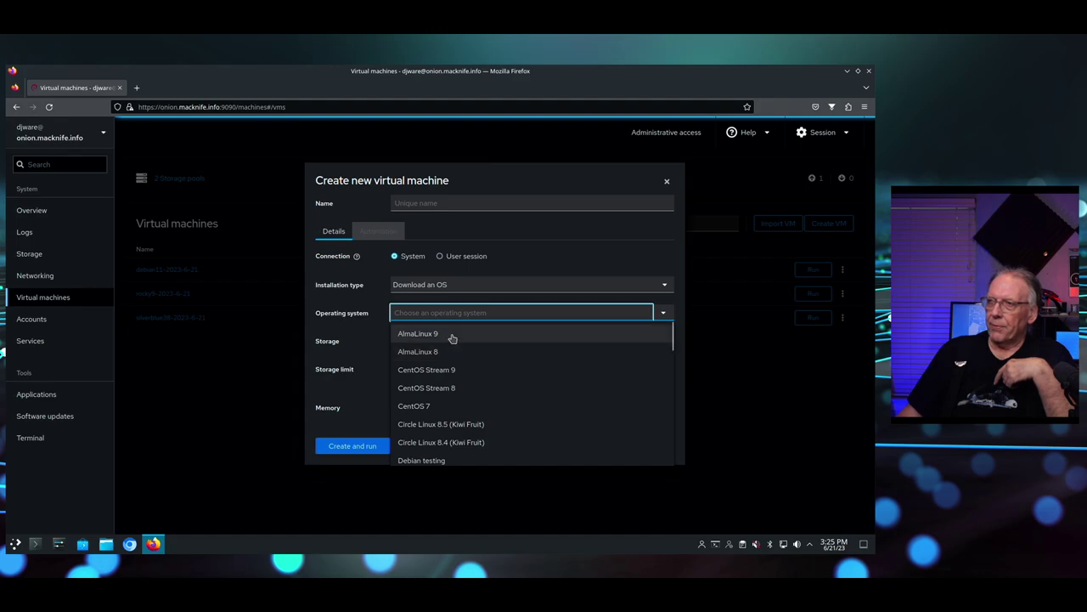
left_click(451, 336)
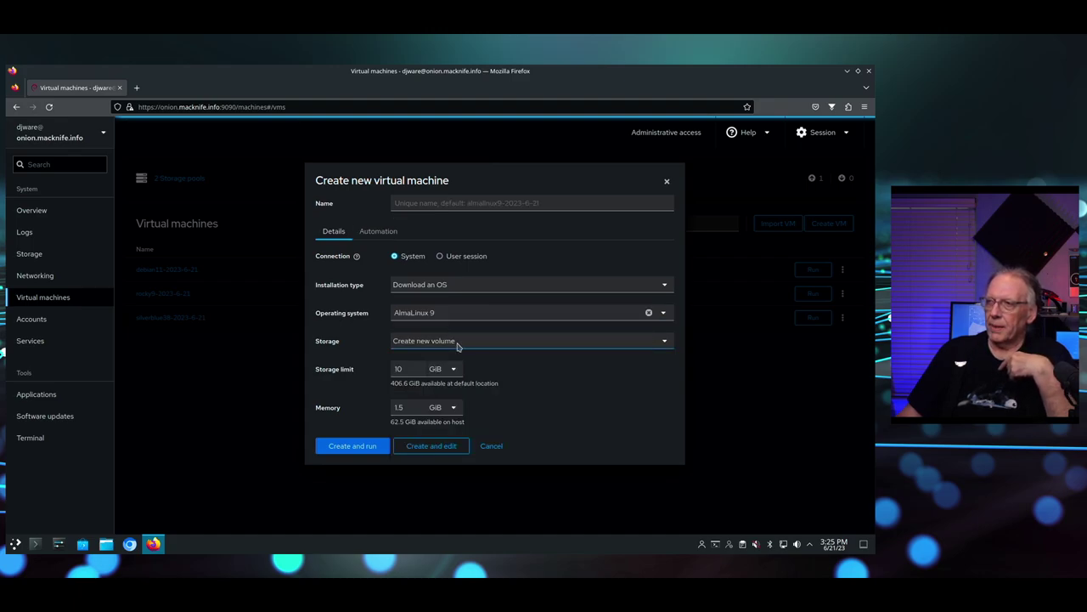
left_click_drag(408, 368, 391, 369)
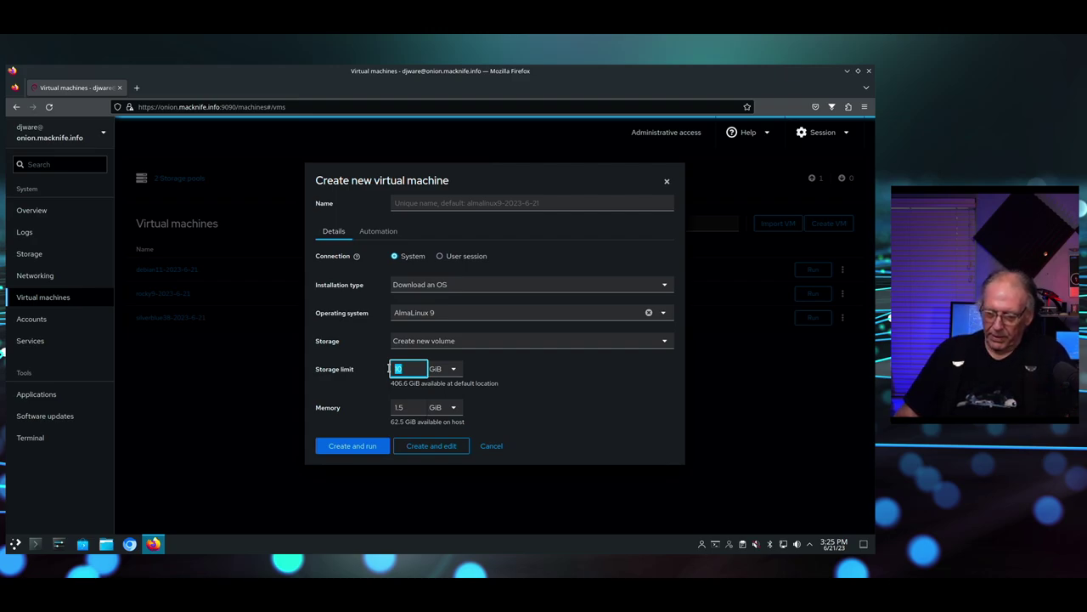
type("32")
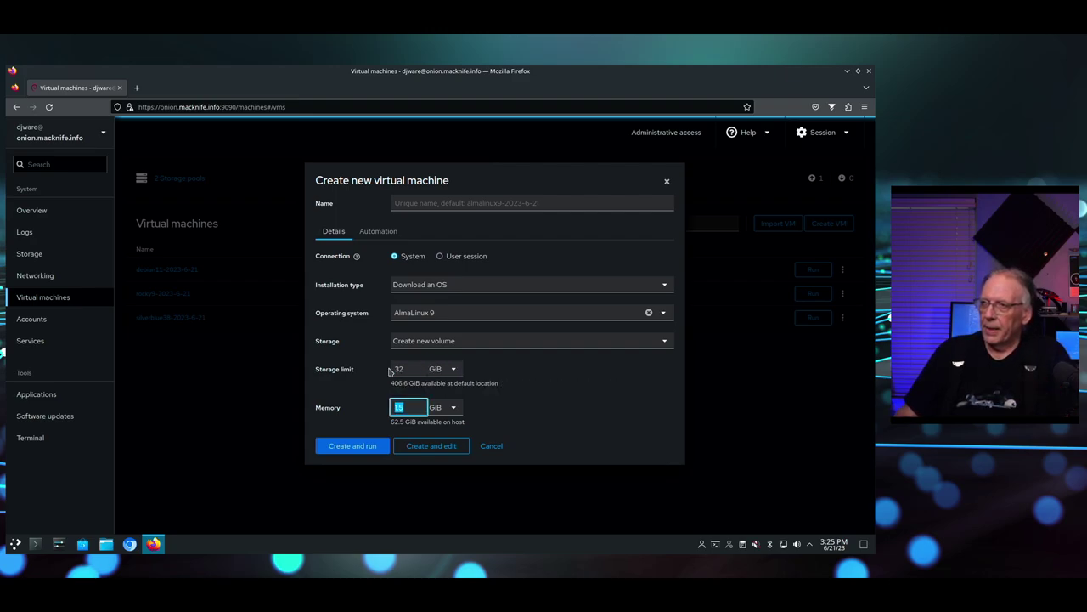
key("Tab")
type("4")
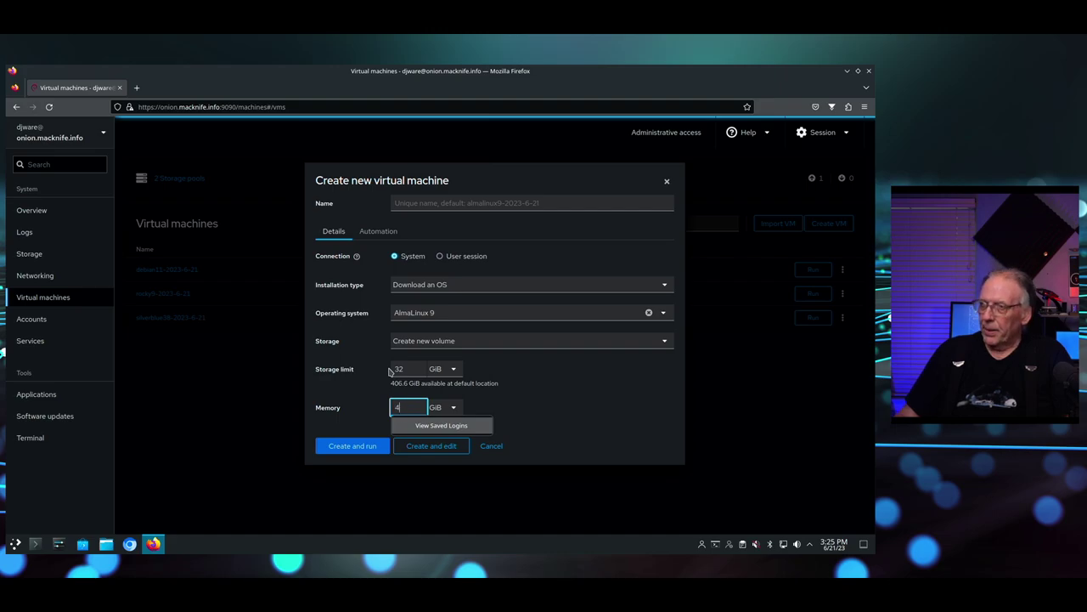
key("Tab")
left_click(358, 446)
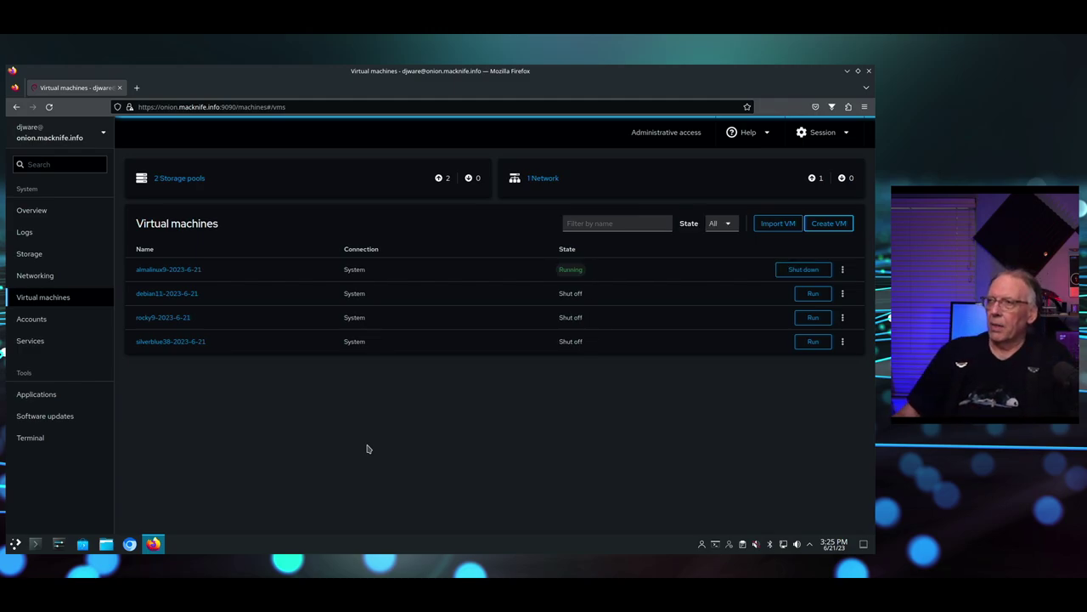
left_click(190, 270)
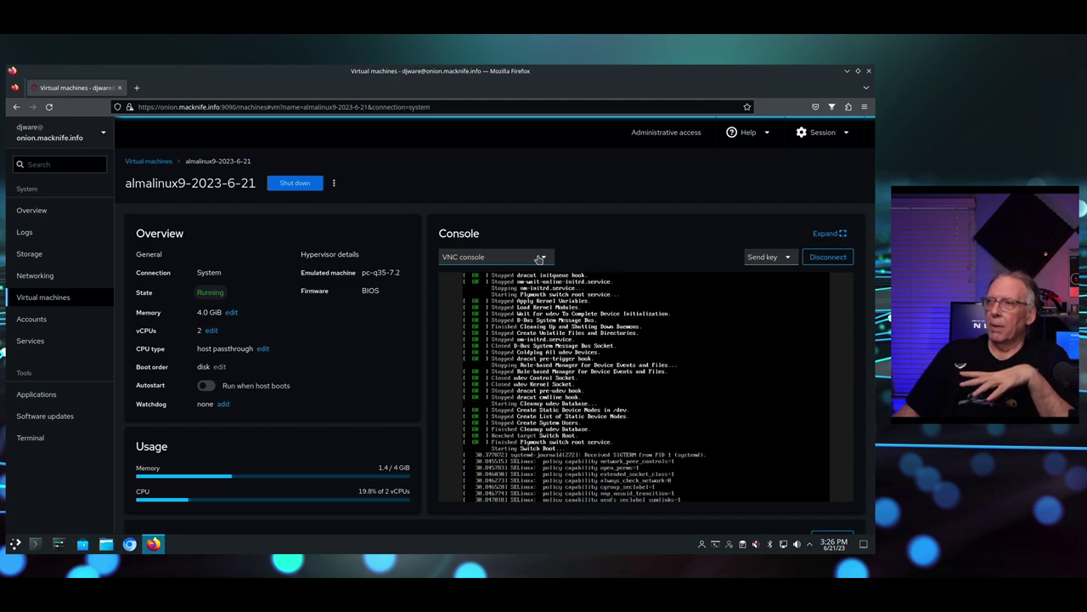
left_click(538, 258)
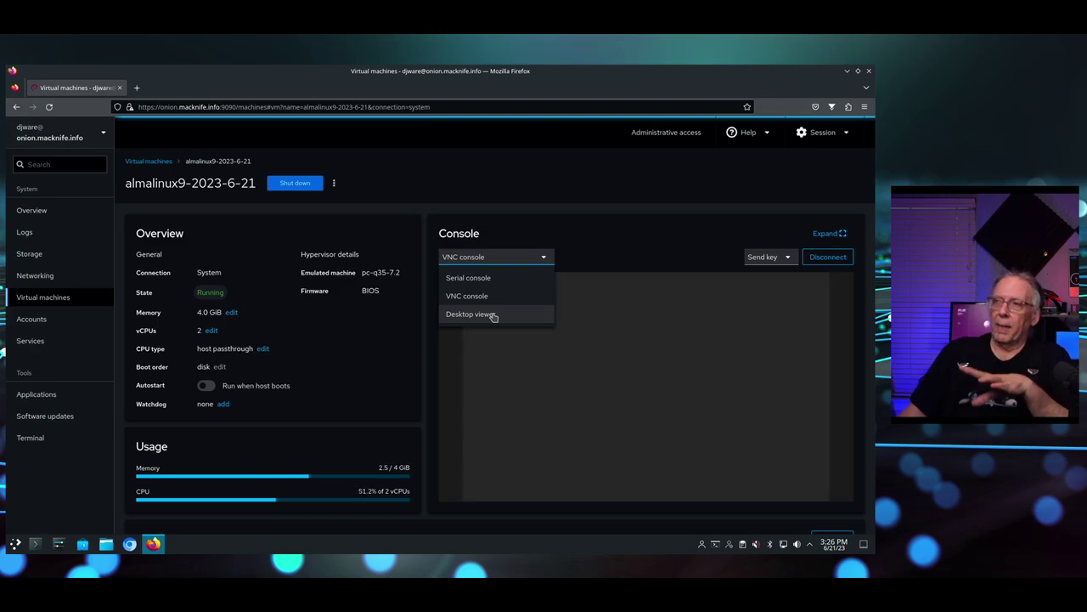
Switch the almalinux9-2023-6-21 console type to Desktop viewer
left_click(604, 184)
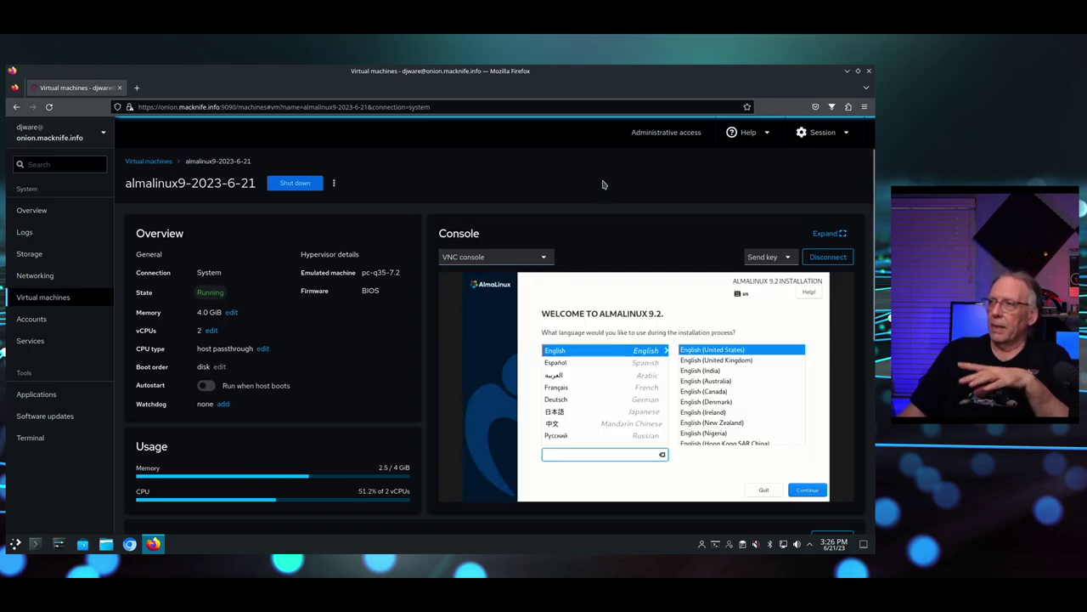
left_click(476, 259)
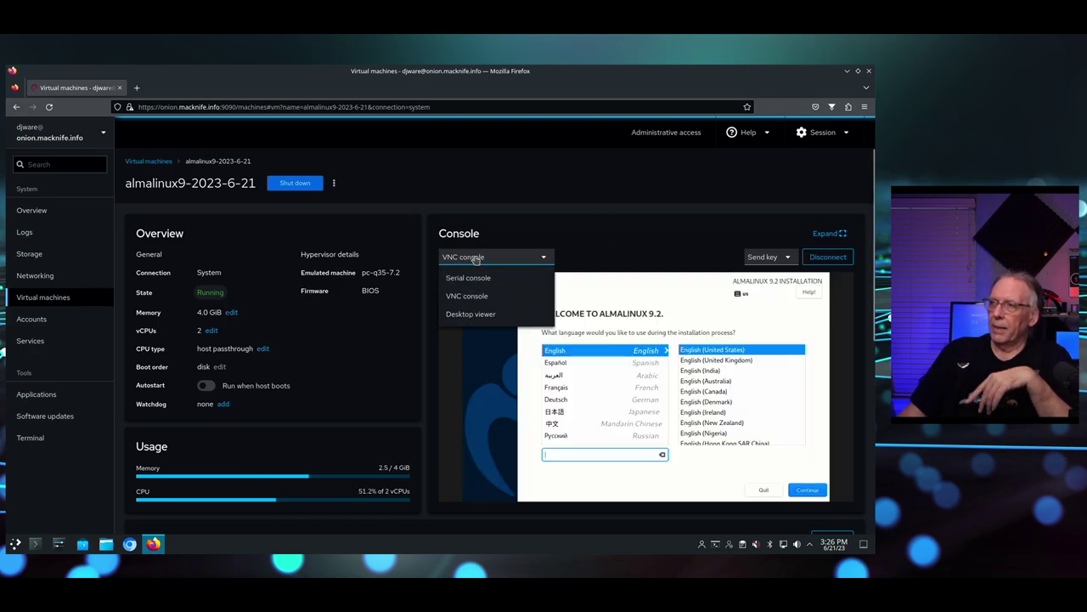
left_click(476, 314)
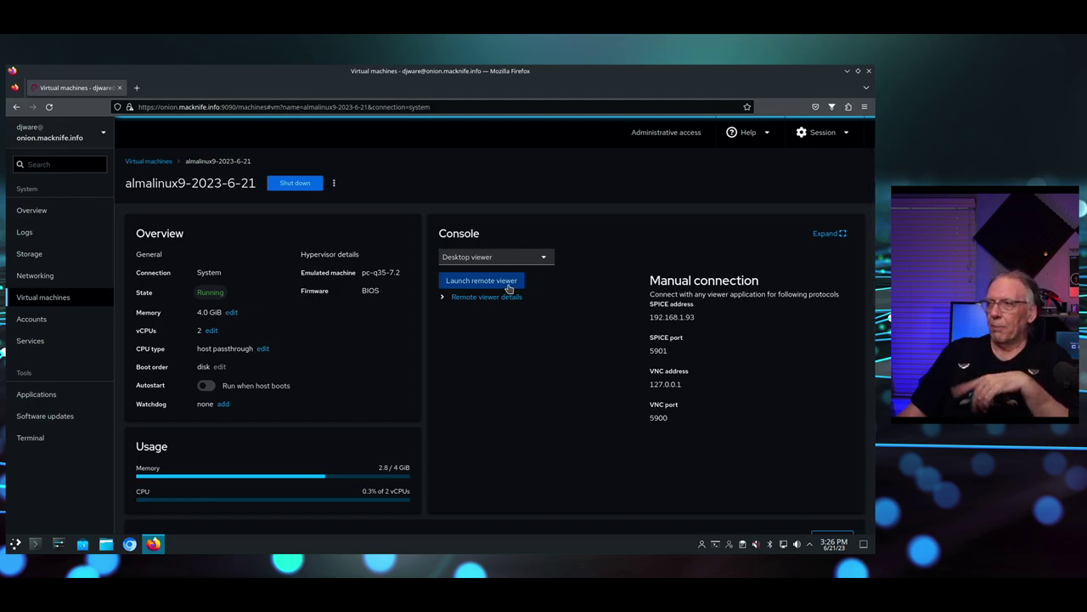
Connect through Remote Viewer in fullscreen, accept English (United States) and begin the AlmaLinux 9.2 installation
left_click(509, 289)
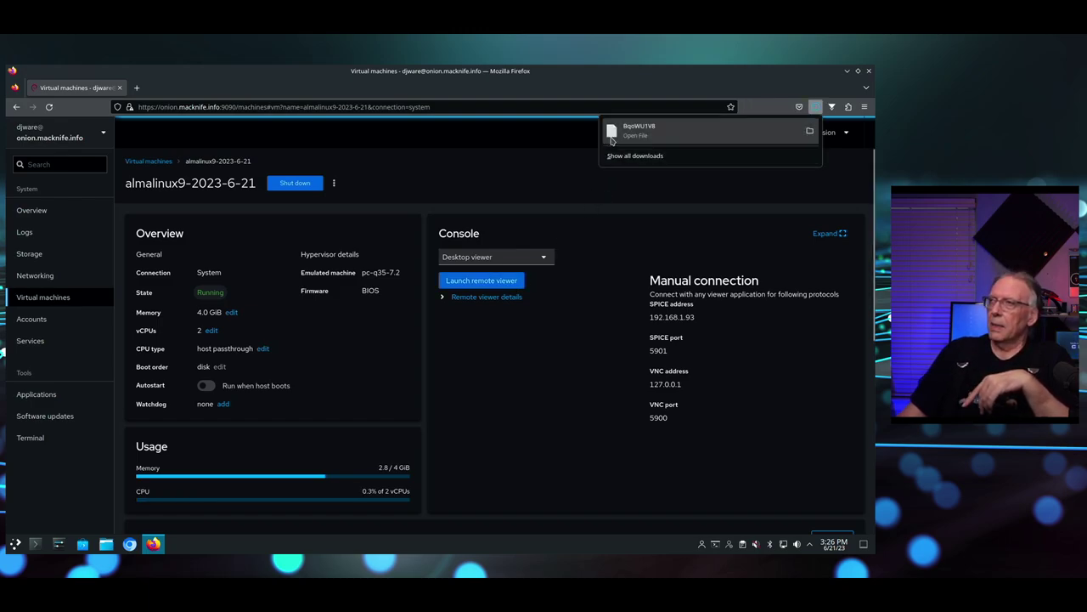
left_click(625, 132)
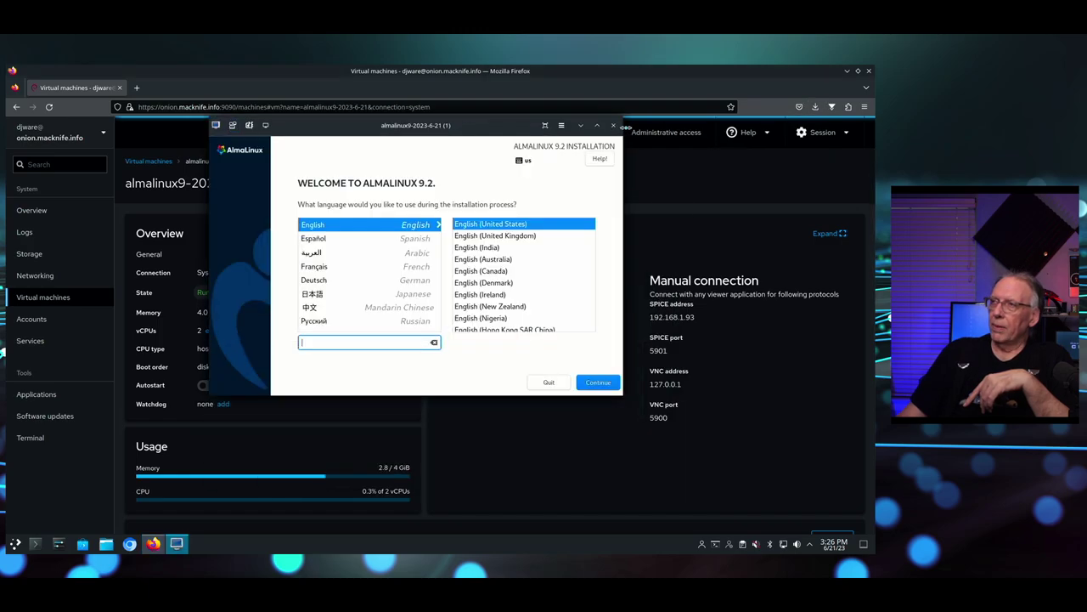
left_click(547, 125)
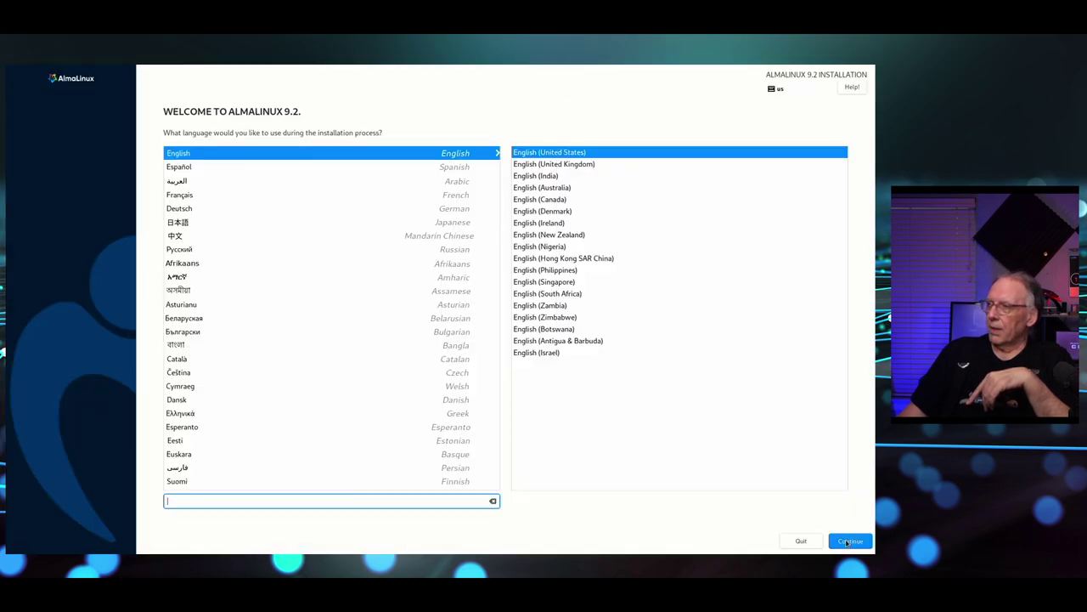
left_click(847, 541)
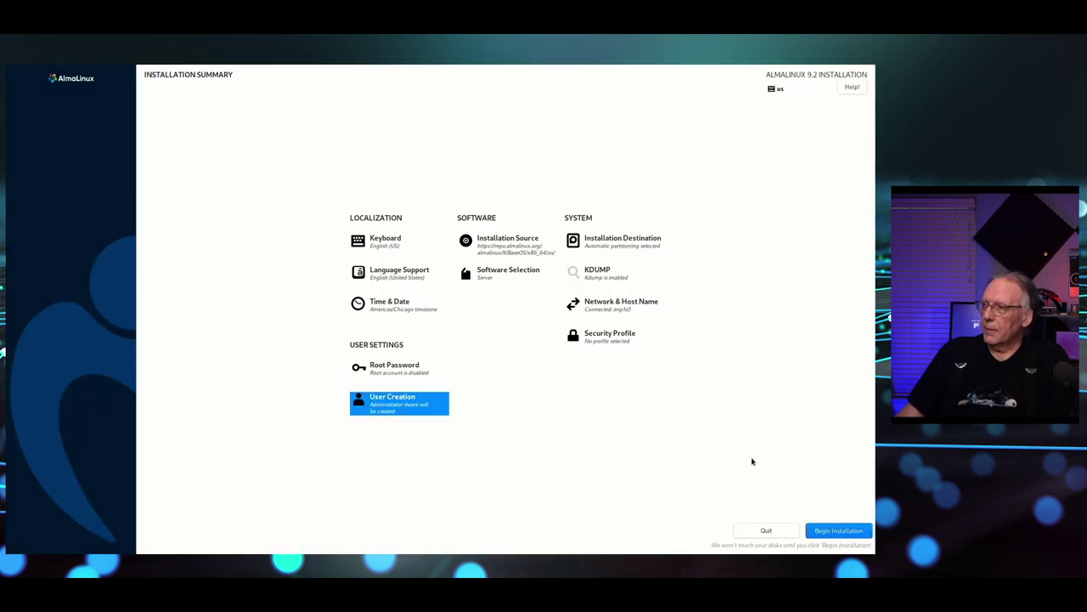
left_click(829, 532)
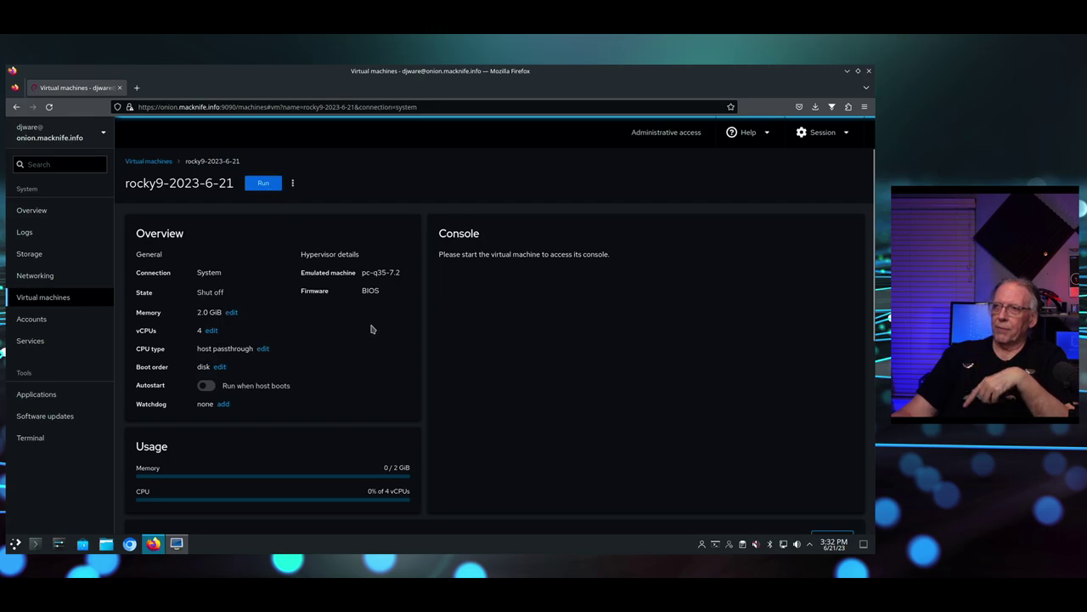
scroll(368, 322, "down", 5)
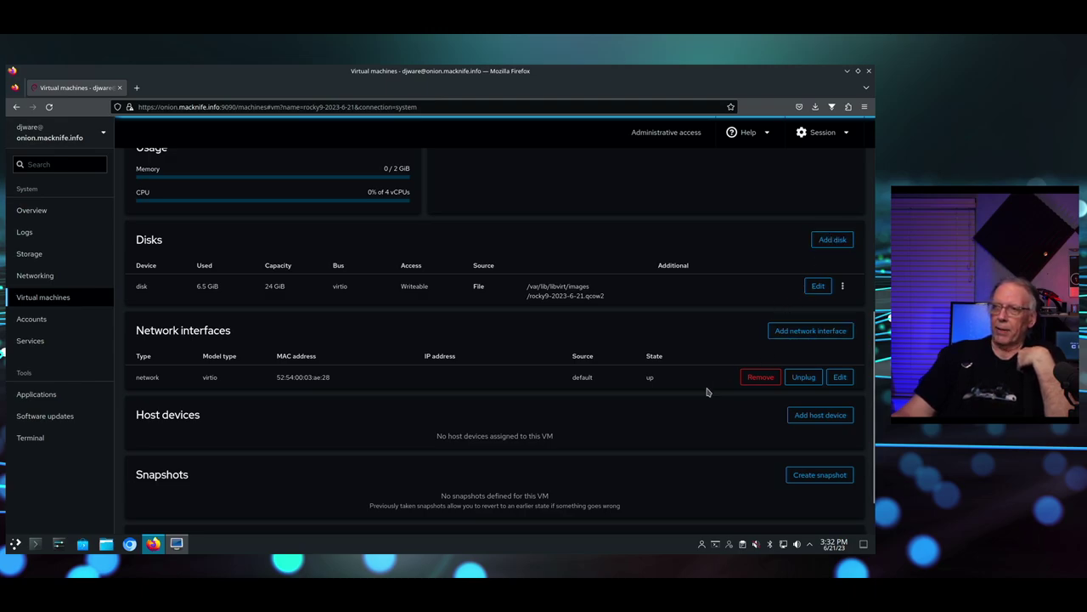
scroll(709, 392, "down", 1)
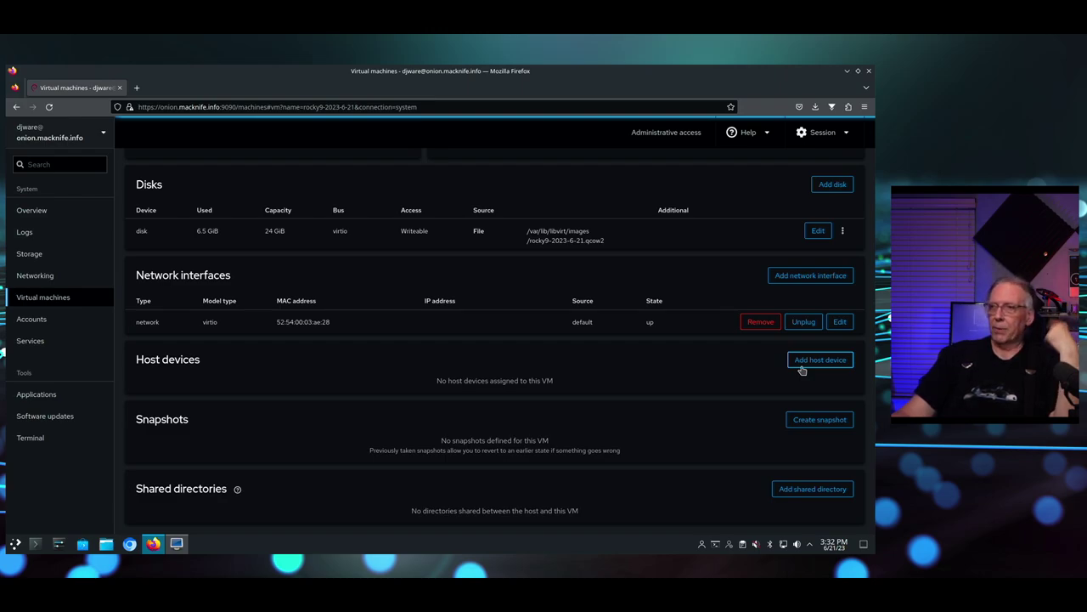
Snapshot the shut-off rocky9-2023-6-21 VM under its default name, described as 'First Snapshot'
left_click(804, 422)
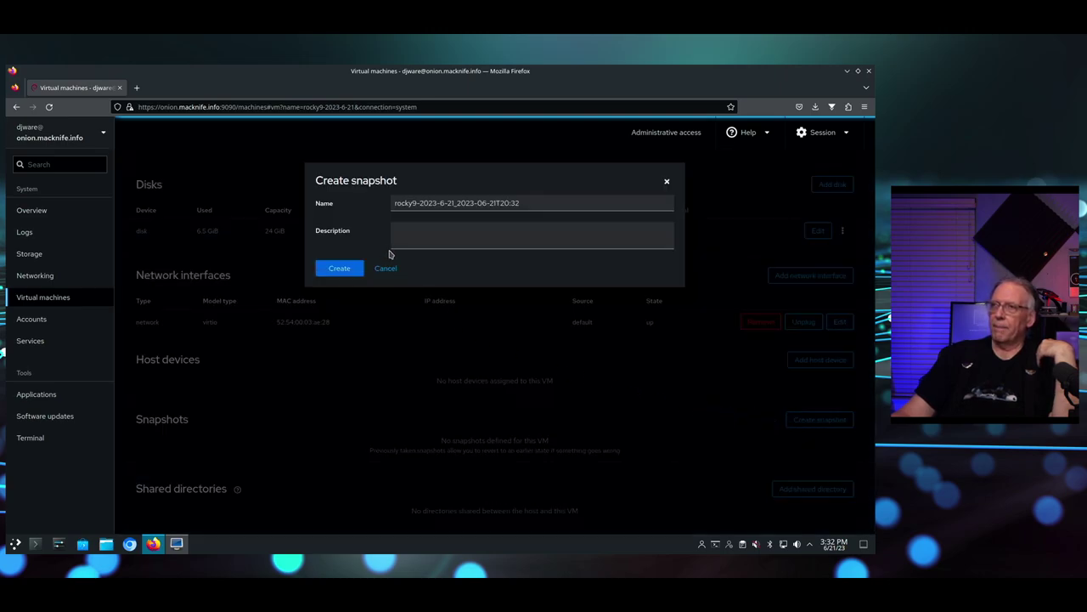
left_click(418, 232)
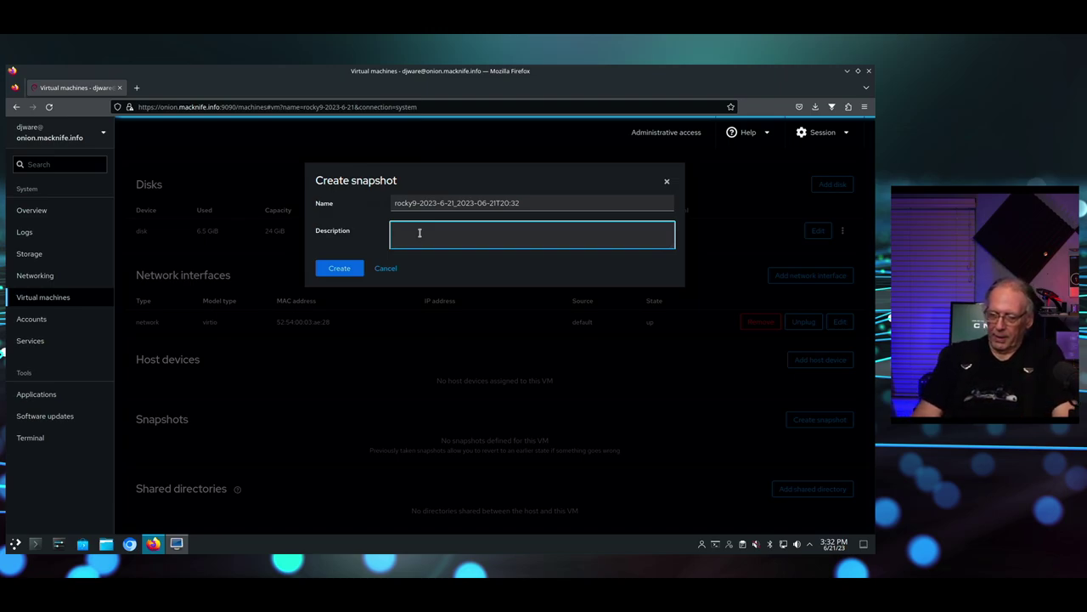
type("First Snapshot")
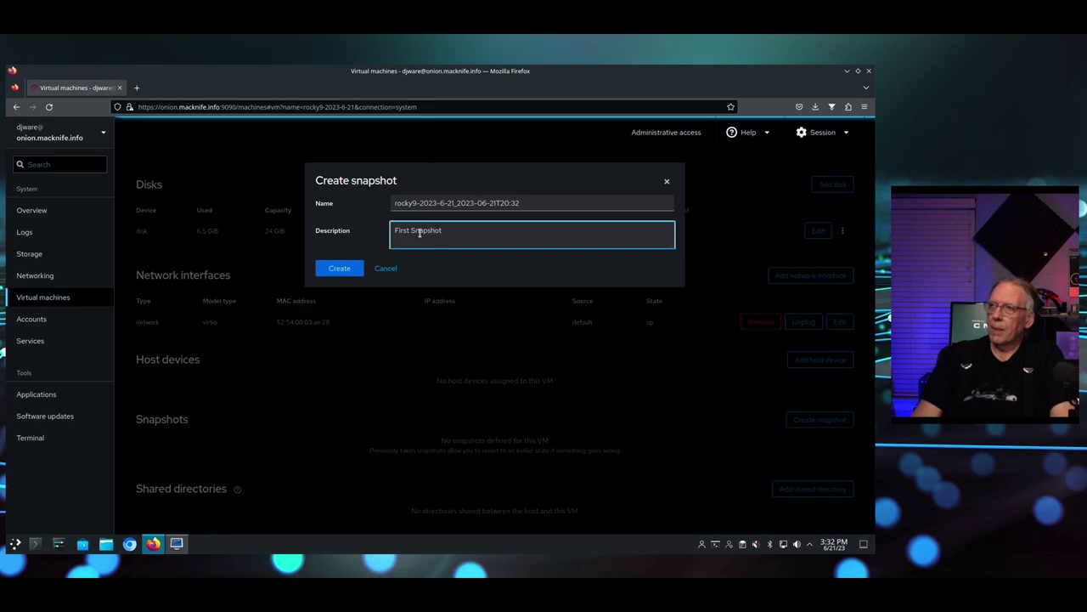
left_click(339, 267)
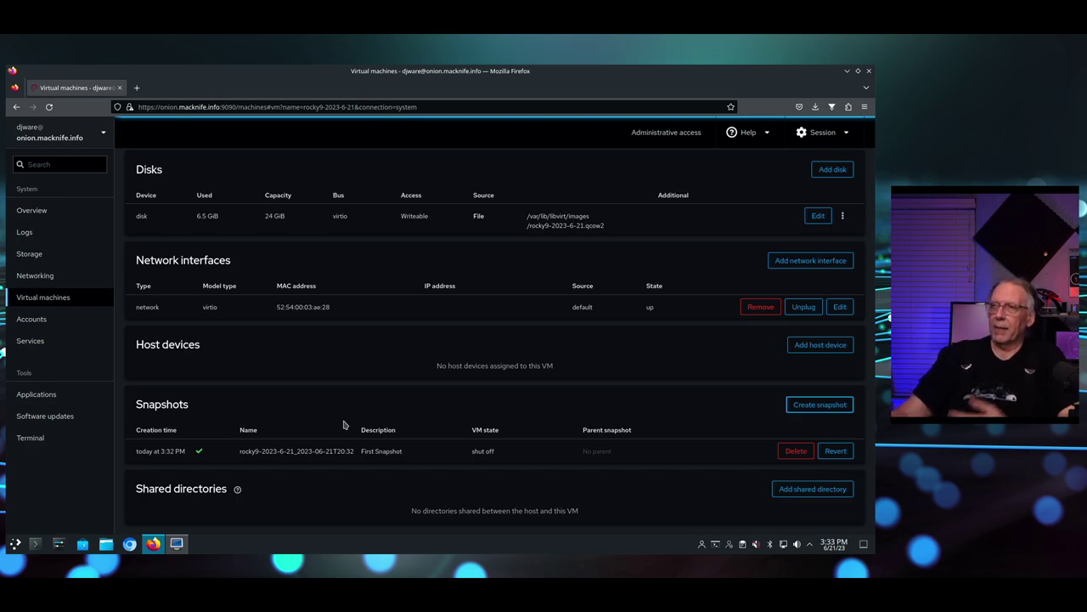
Clone the rocky9-2023-6-21 VM, keeping the default name rocky9-2023-6-21-clone
scroll(342, 425, "up", 10)
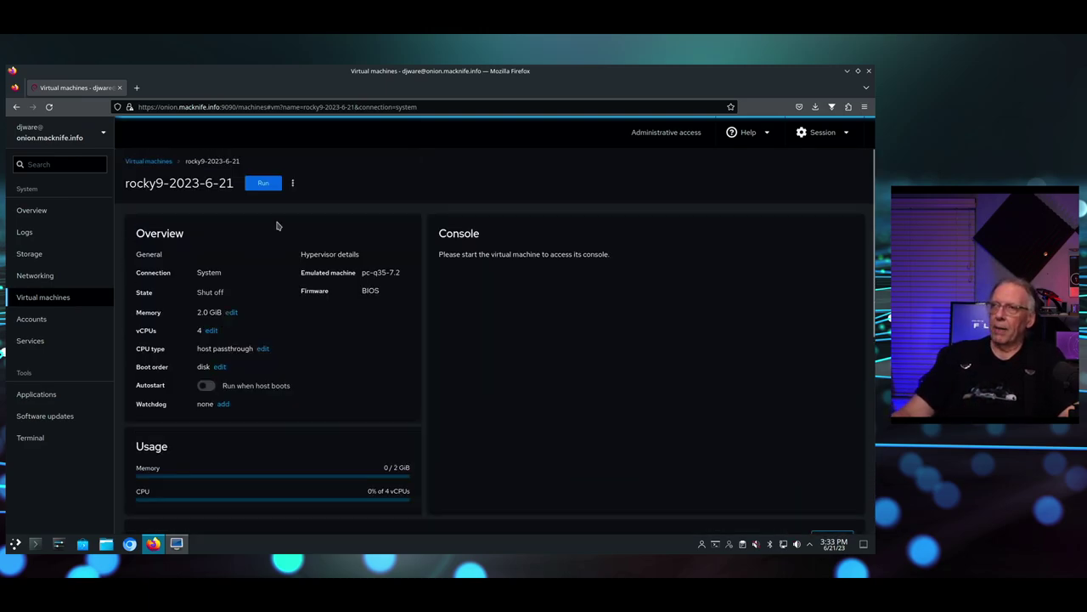
left_click(294, 183)
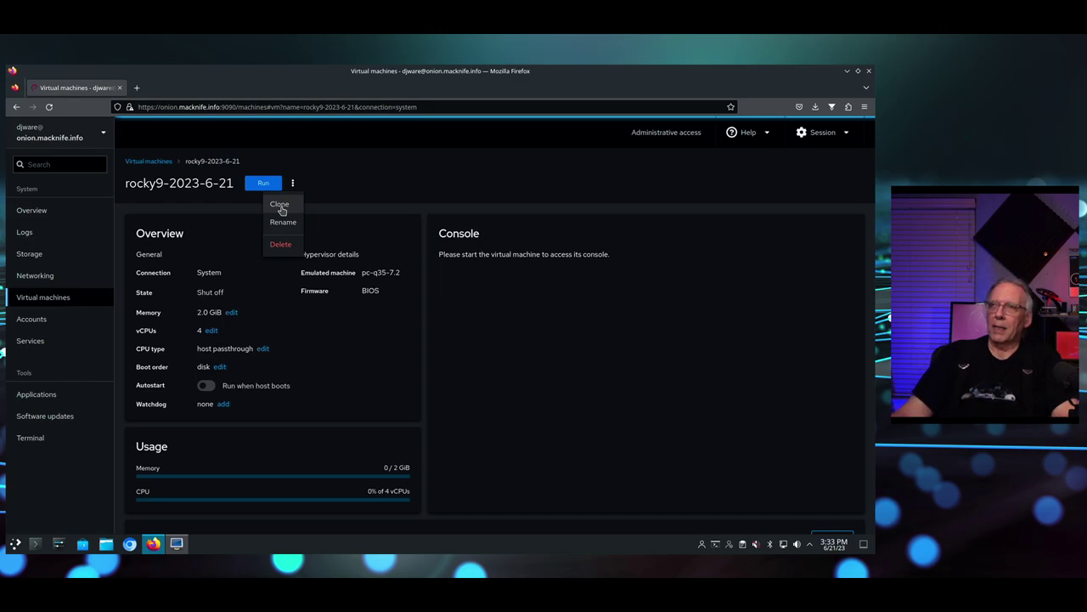
left_click(279, 205)
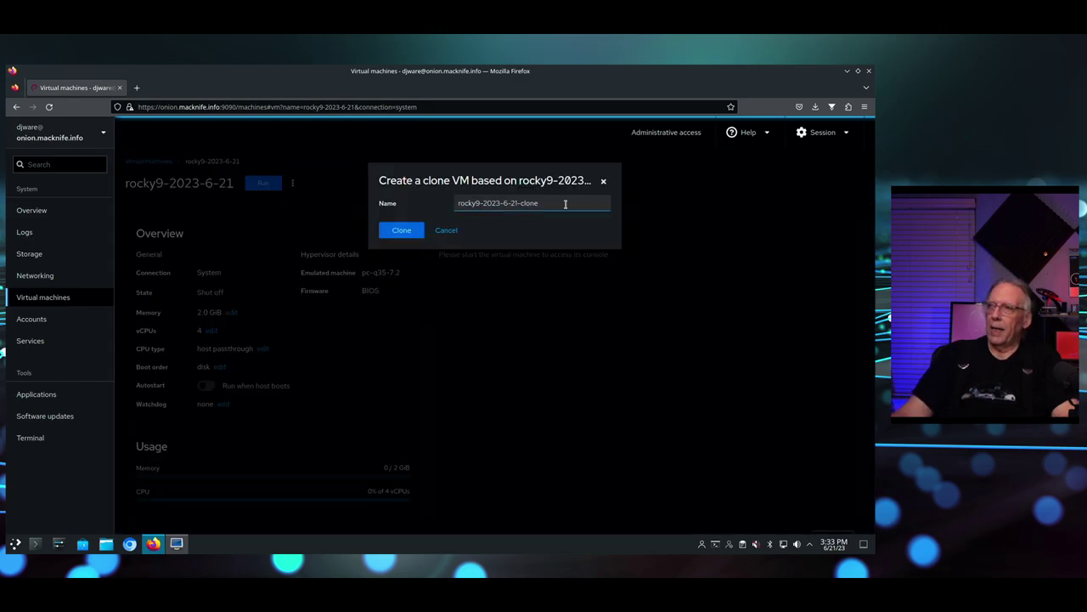
left_click(400, 233)
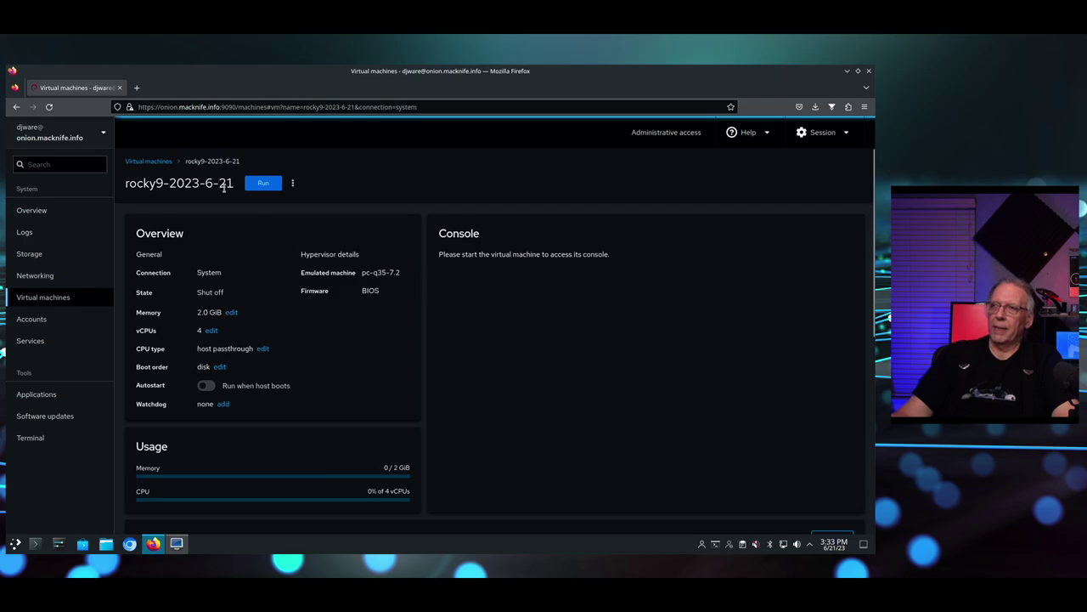
Open the rocky9-2023-6-21-clone details page from the Virtual machines list and review it
left_click(158, 167)
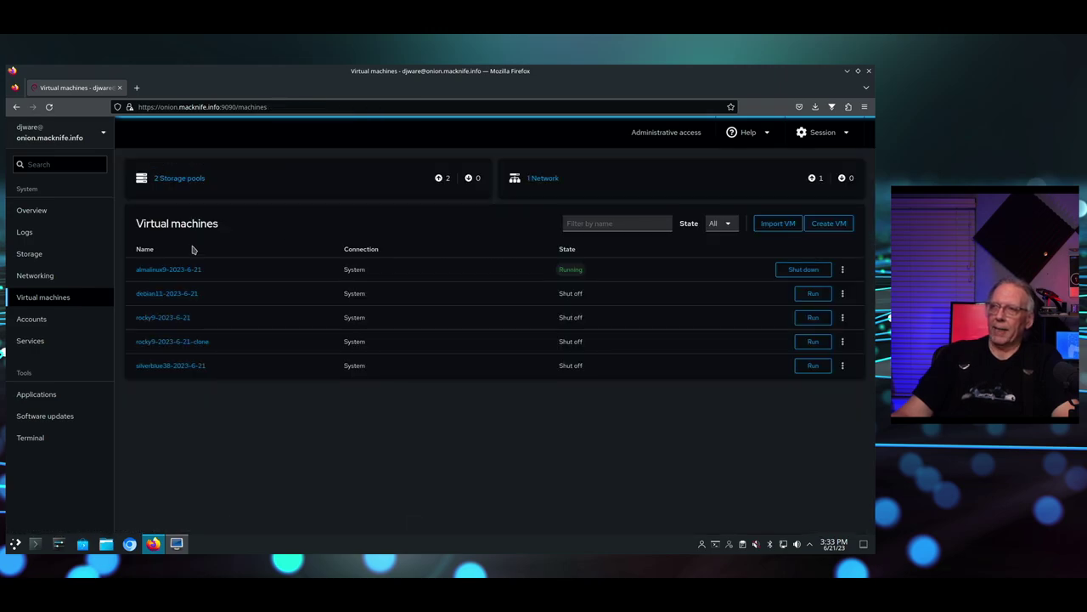
left_click(201, 342)
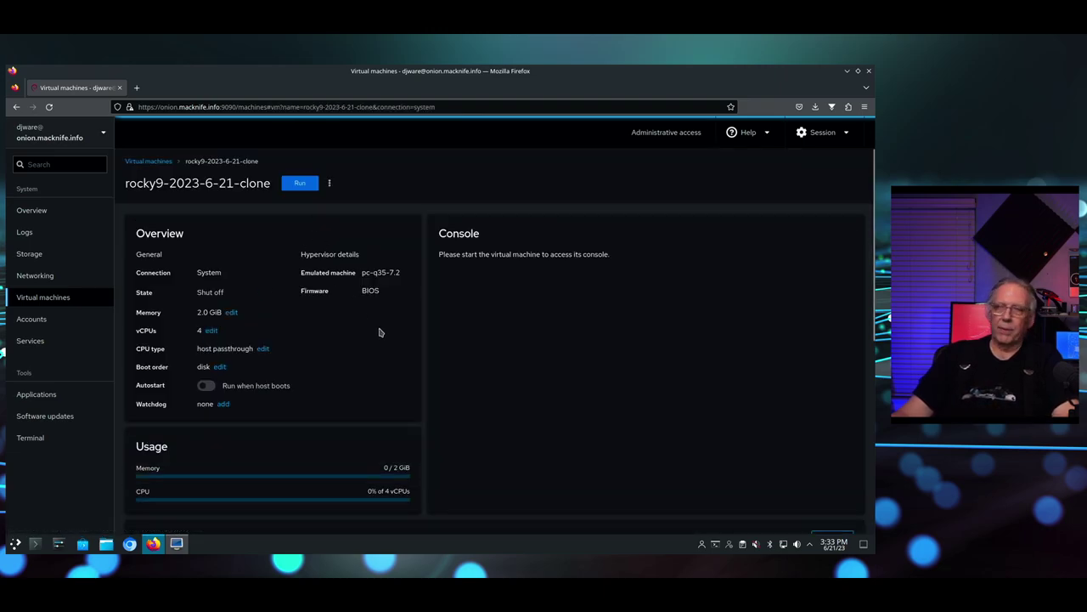
scroll(398, 345, "down", 5)
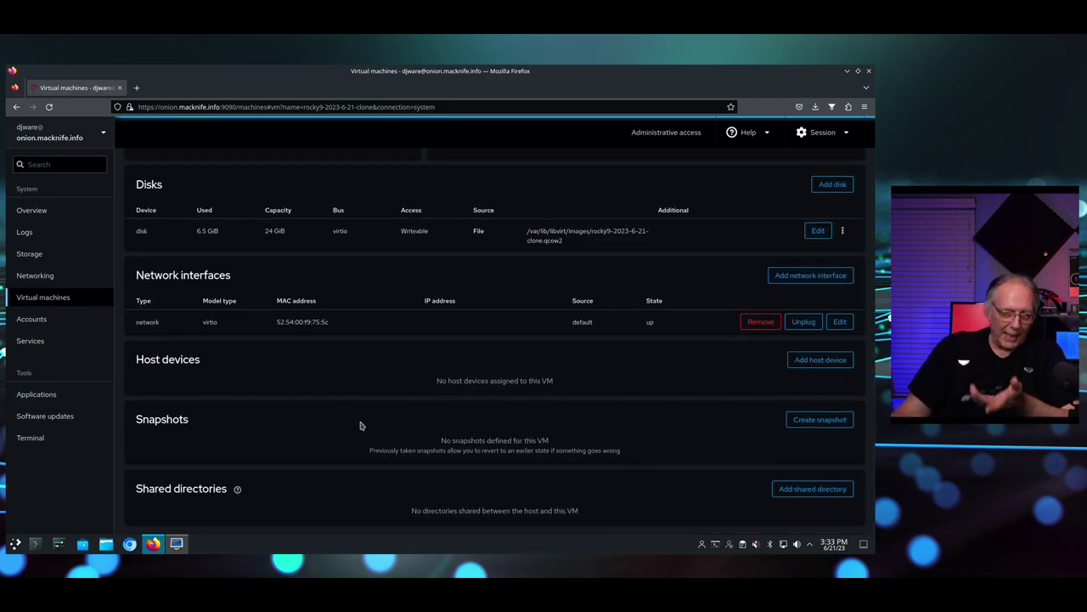
scroll(361, 425, "up", 5)
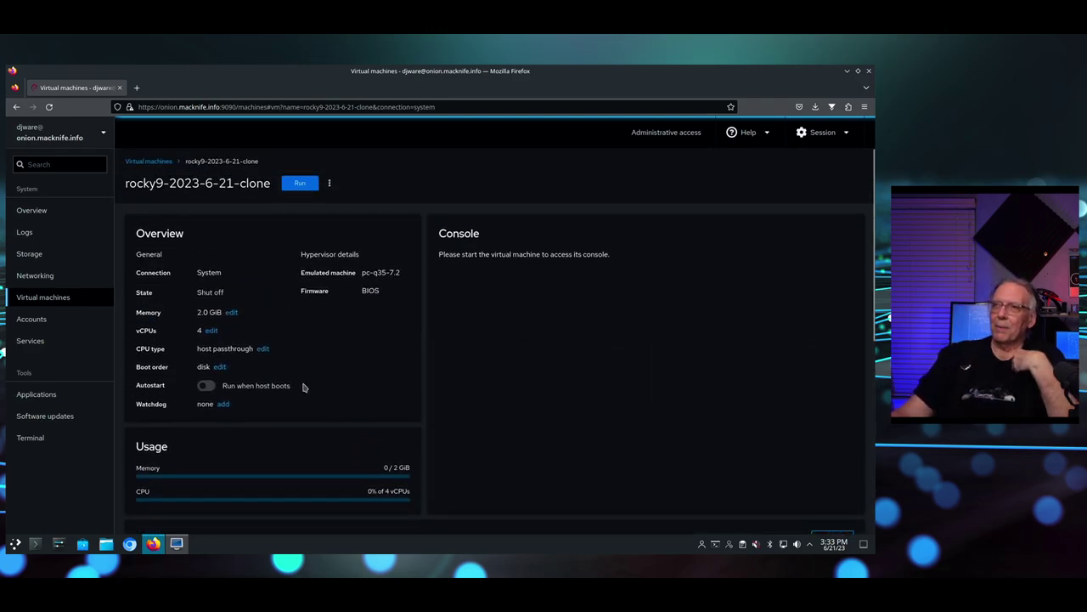
scroll(303, 387, "down", 5)
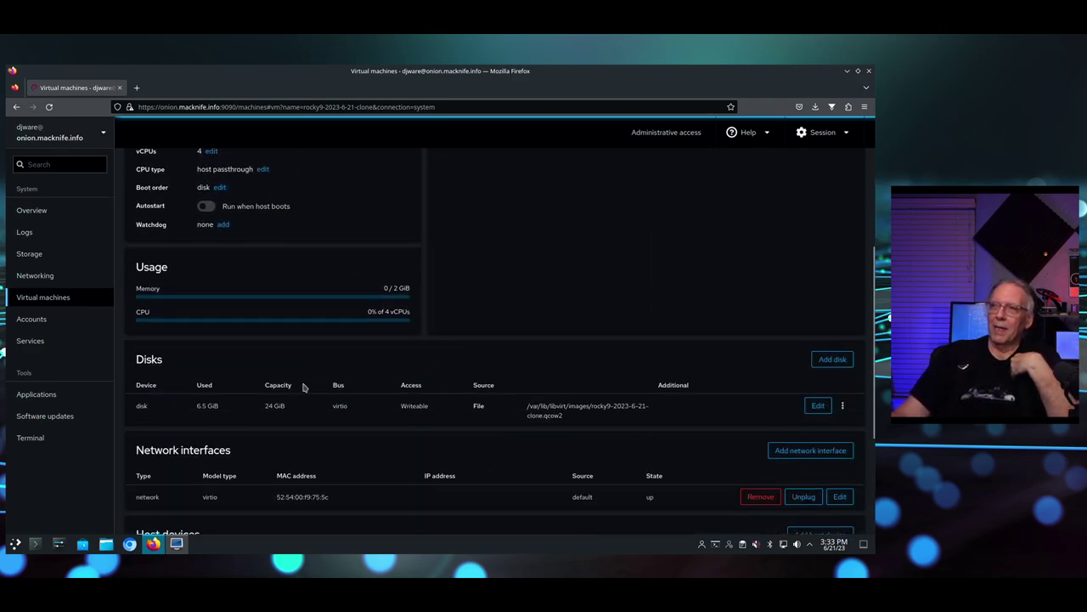
scroll(303, 387, "up", 5)
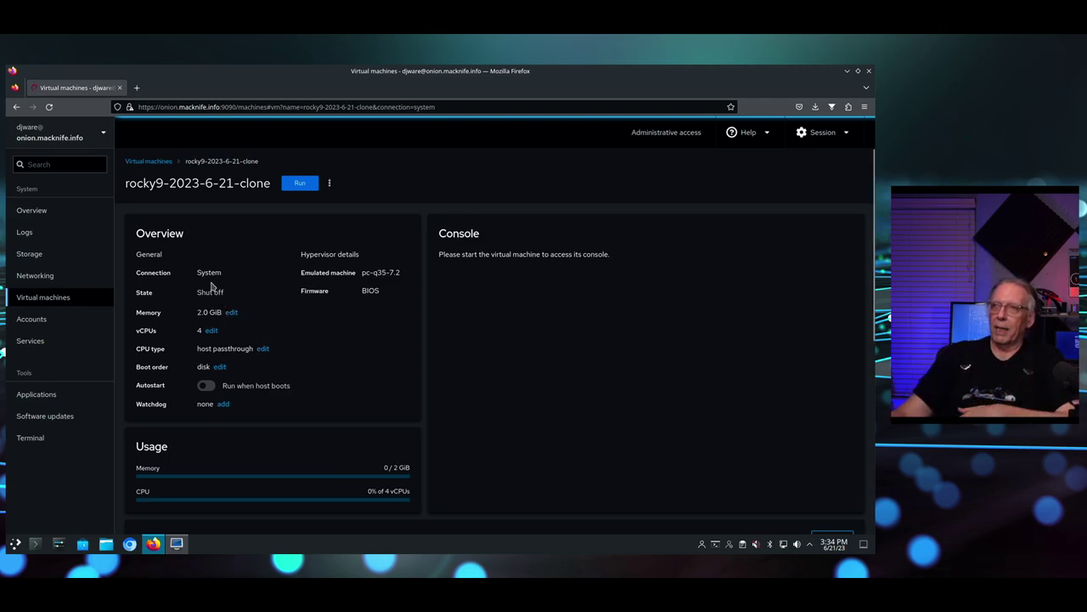
Delete the original rocky9-2023-6-21 VM together with its disk image
left_click(148, 160)
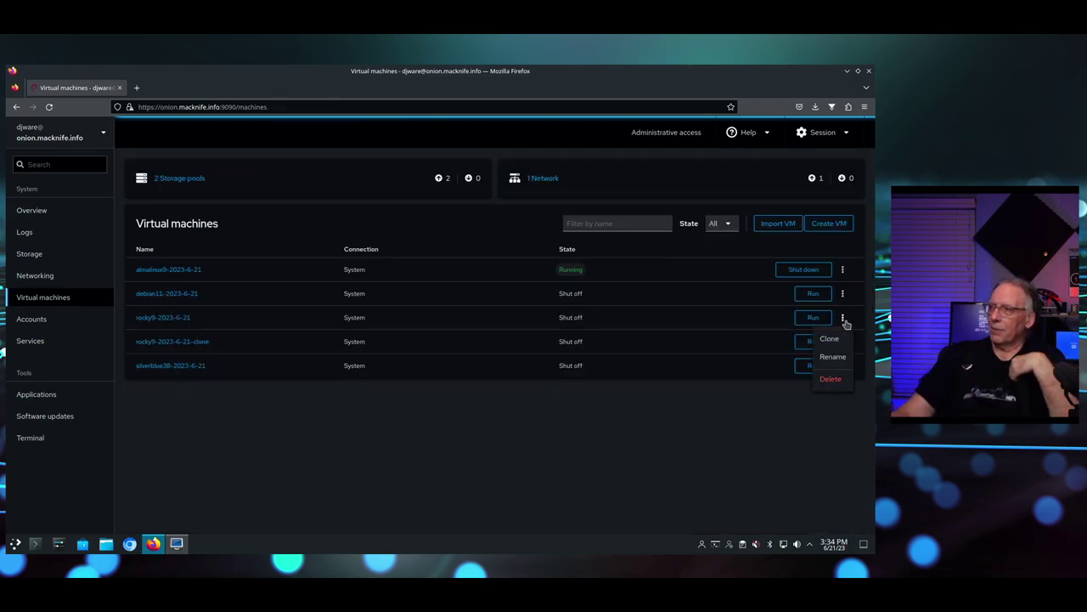
left_click(831, 379)
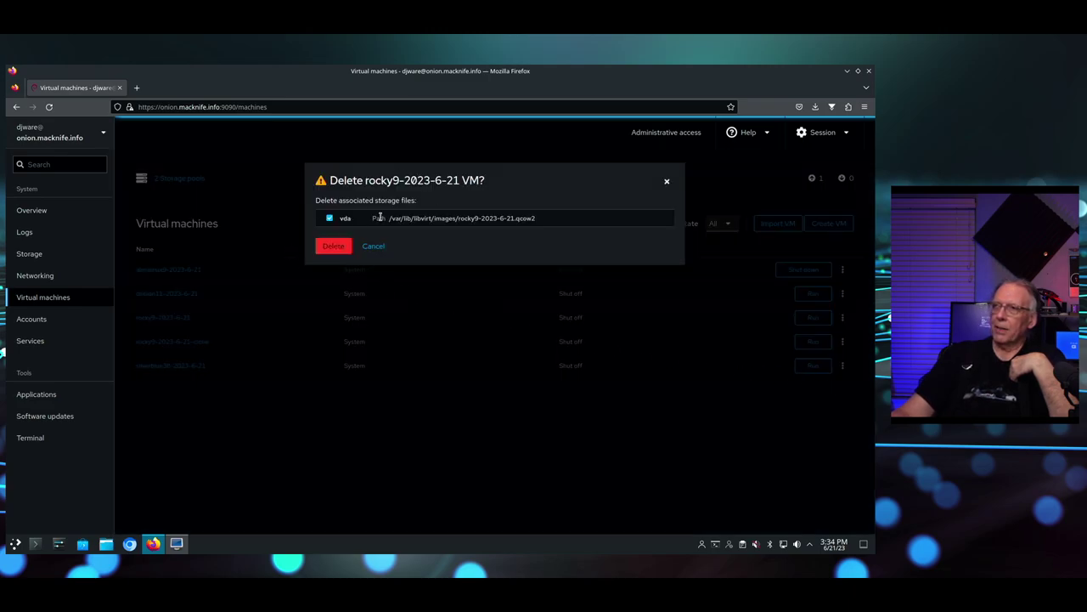
left_click(334, 246)
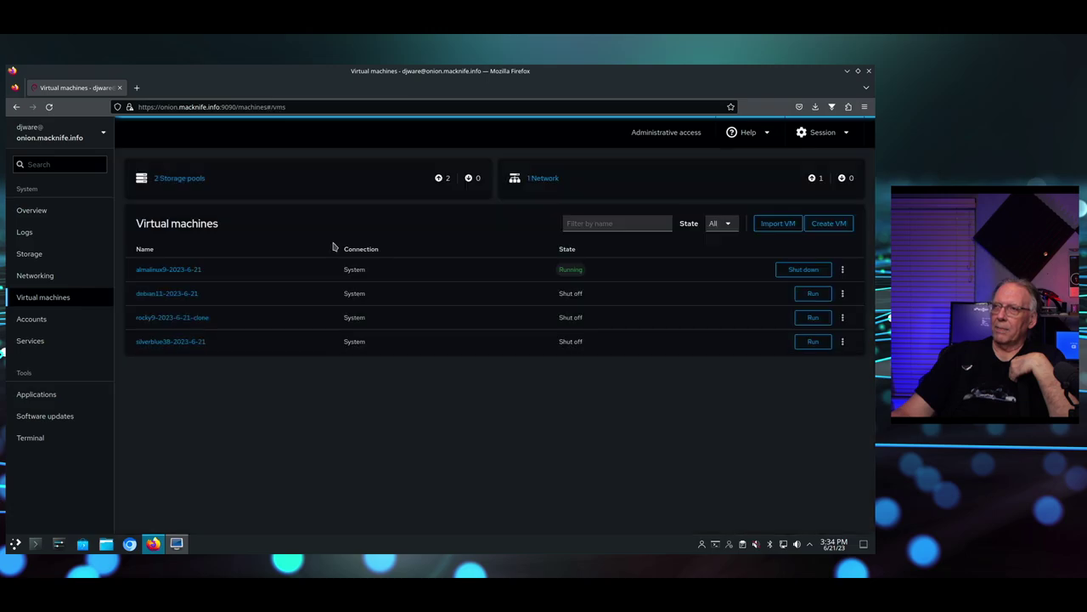
Boot the rocky9 clone, log in at its console with the user's password, then shut it down
left_click(179, 318)
left_click(297, 183)
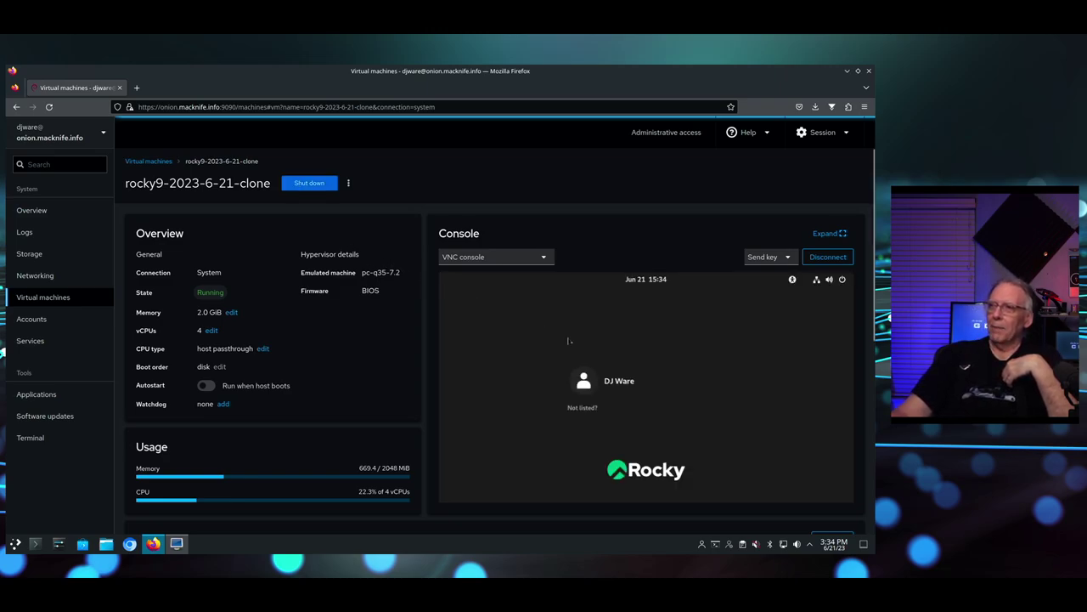
left_click(648, 386)
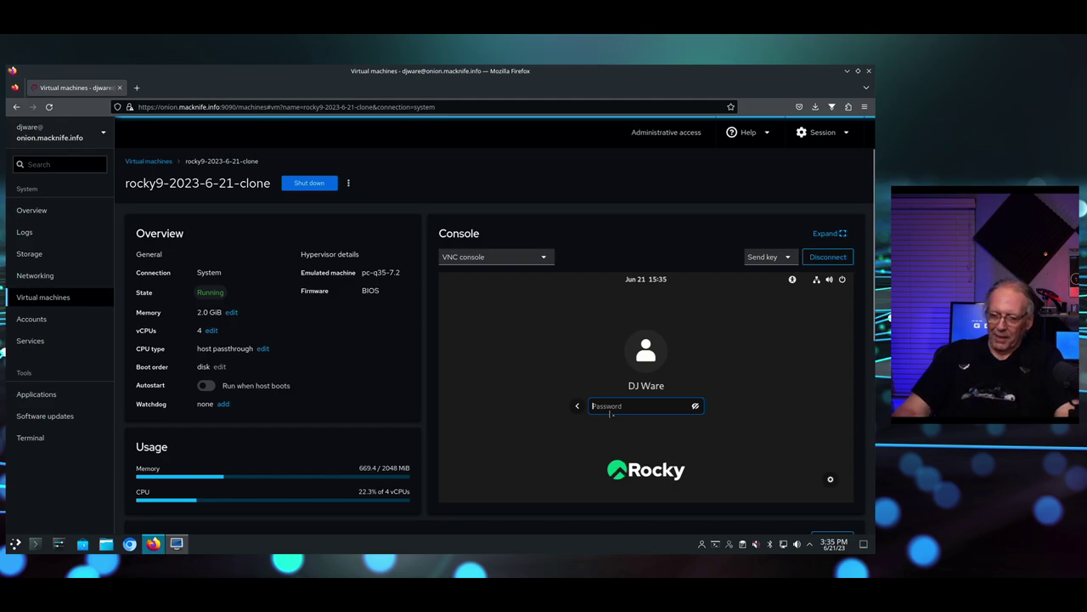
type("••••••••")
key("Return")
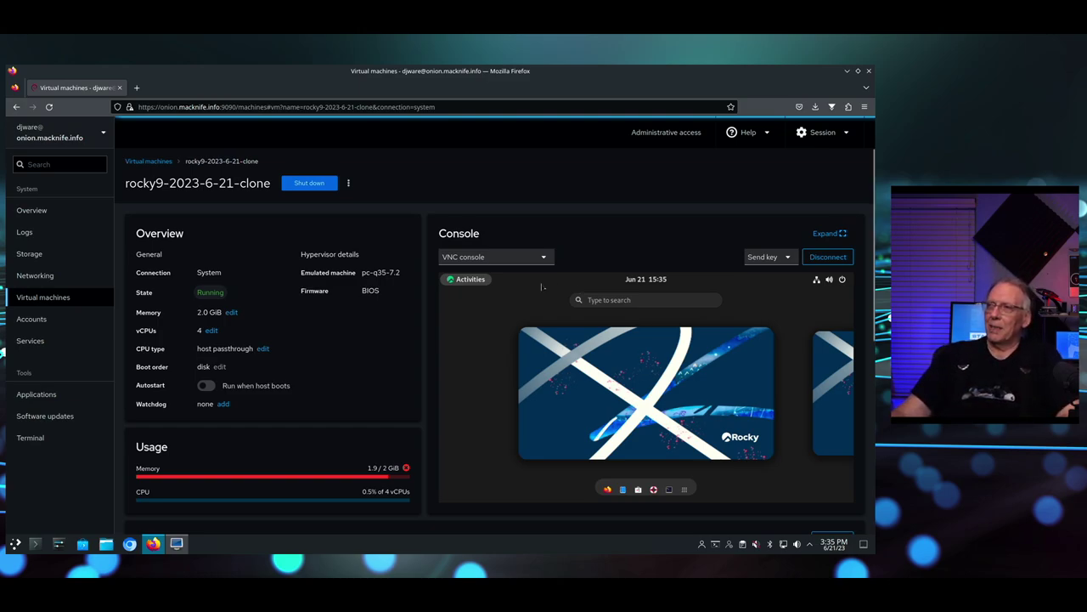
left_click(330, 180)
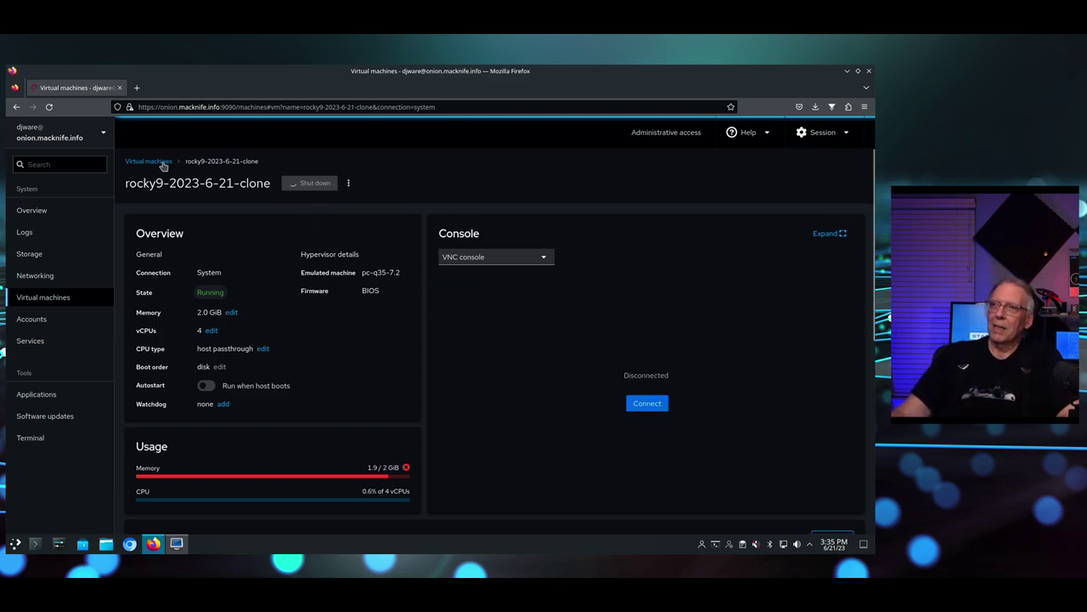
Reboot almalinux9-2023-6-21 after installation and run top in its console
left_click(149, 161)
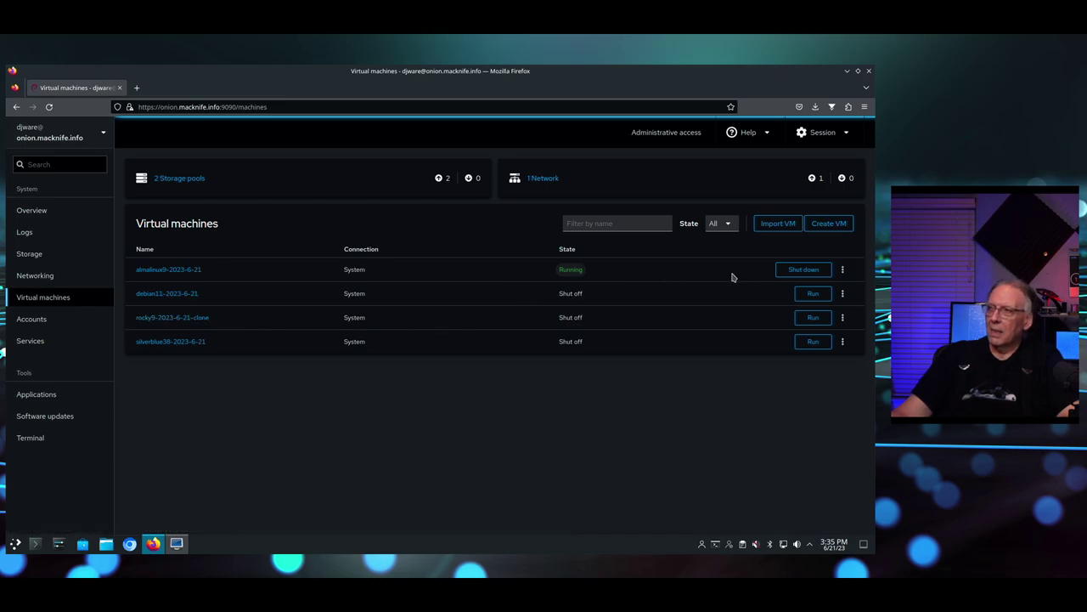
left_click(185, 269)
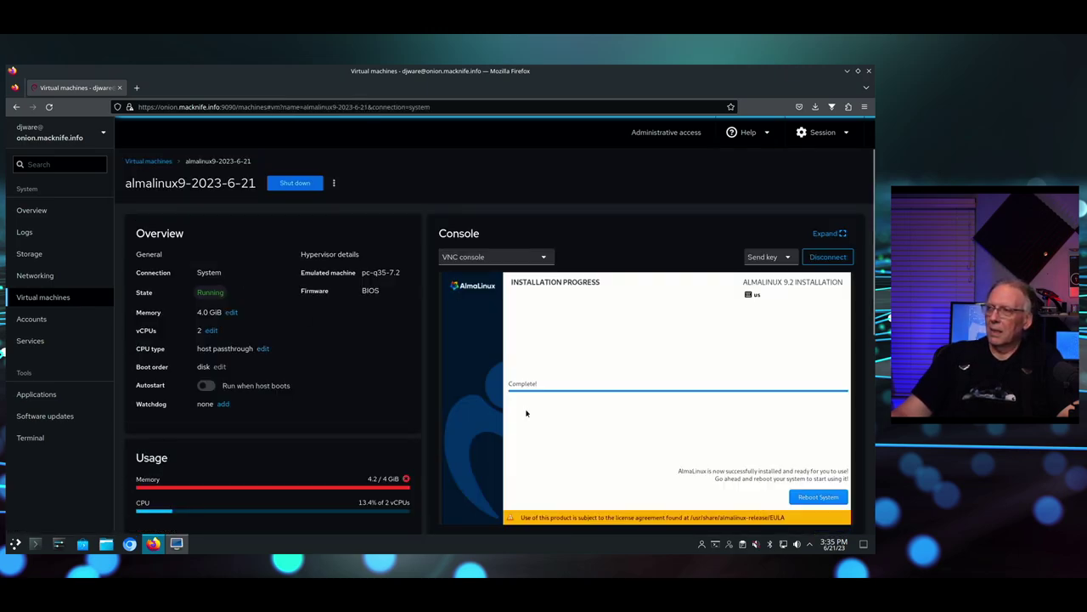
left_click(816, 496)
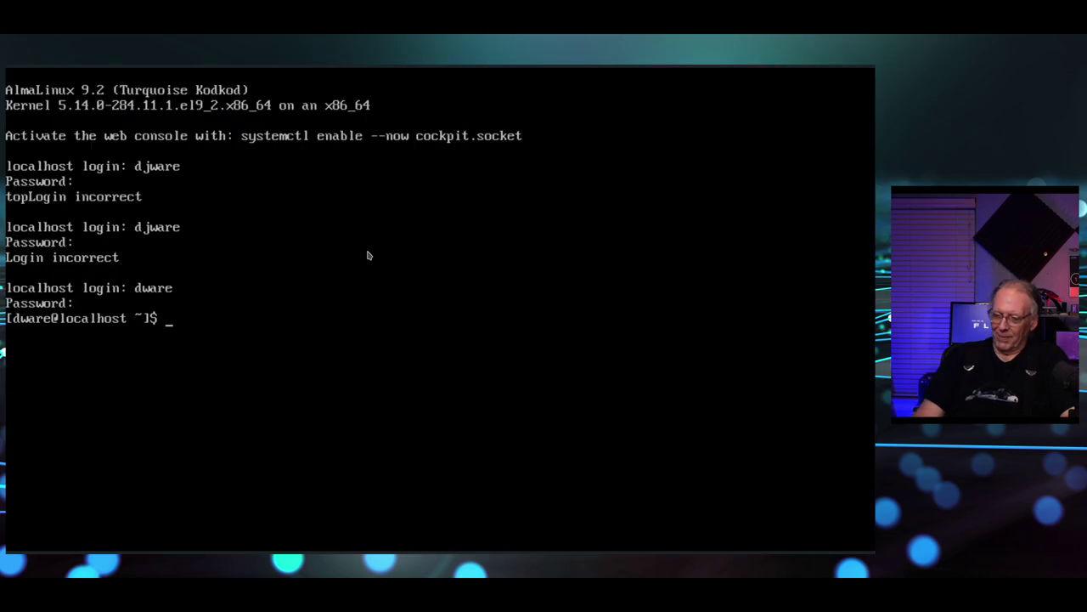
type("top")
key("Return")
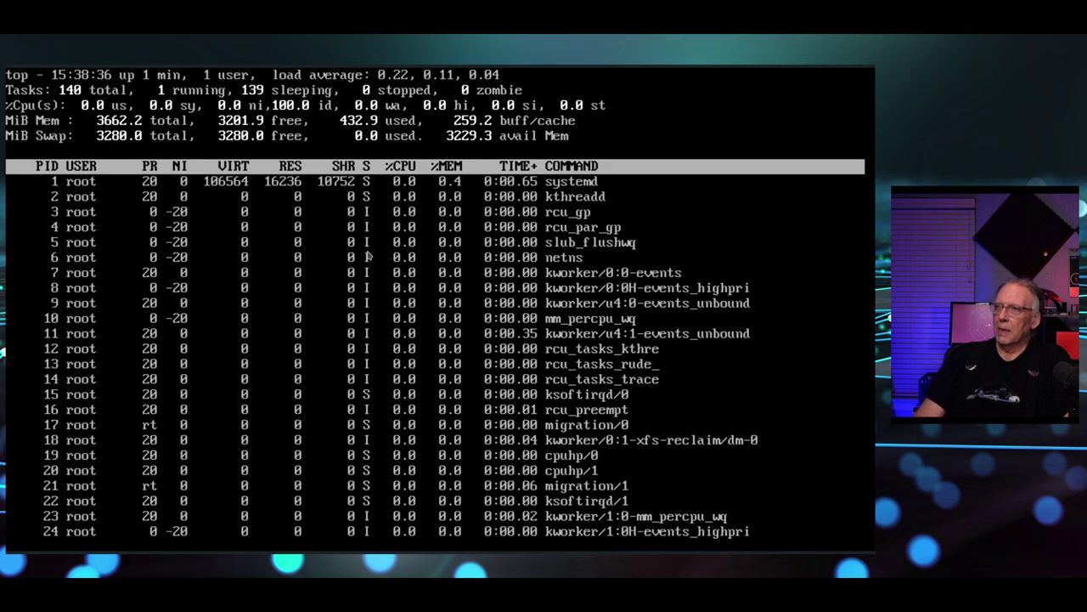
Quit top with q to return to the AlmaLinux shell prompt
key("q")
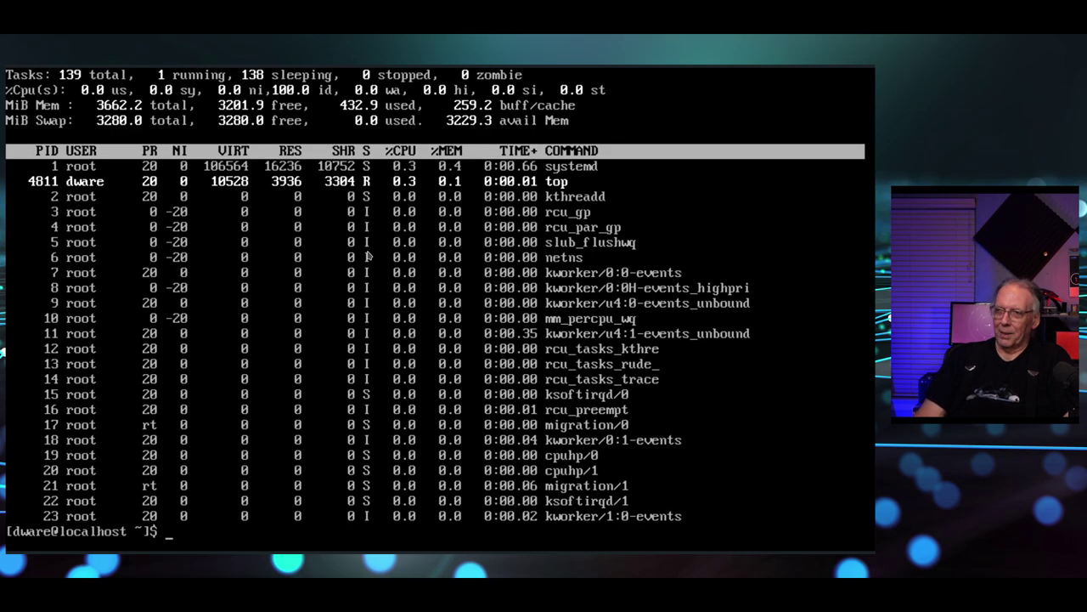